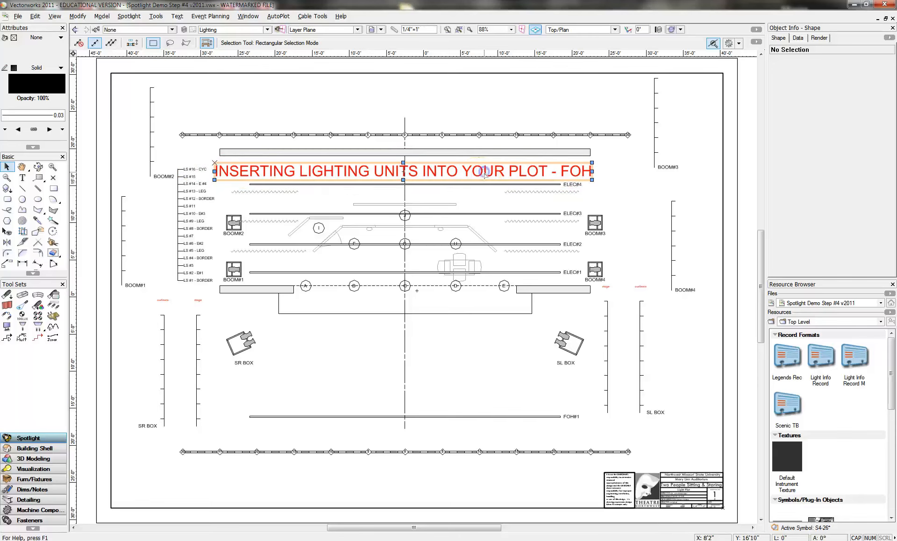
Step: Delete the red title text 'INSERTING LIGHTING UNITS INTO YOUR PLOT - FOH' from the plot
click(486, 175)
key(Delete)
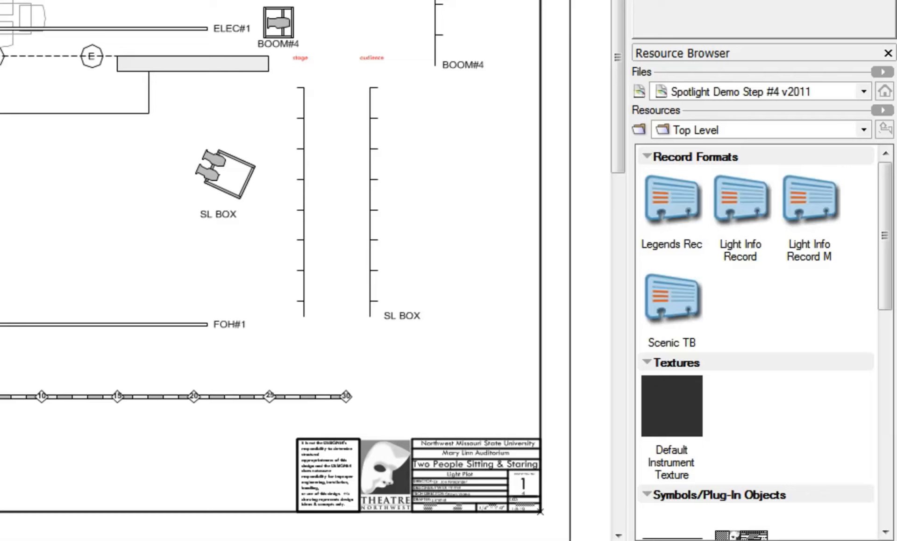
Step: In the Resource Browser, make the green S4-50 from Lighting Symbol - 575 - Under the active symbol
drag(885, 202, 876, 361)
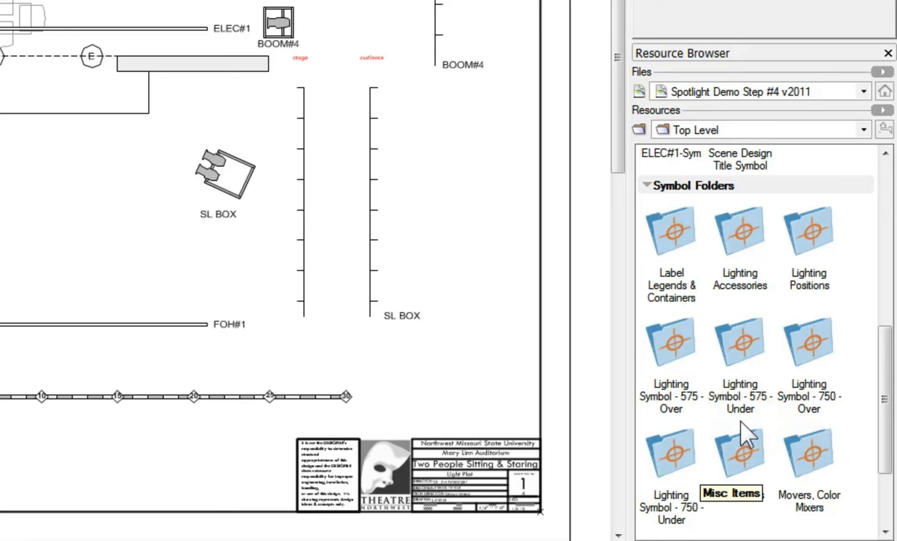
double_click(741, 341)
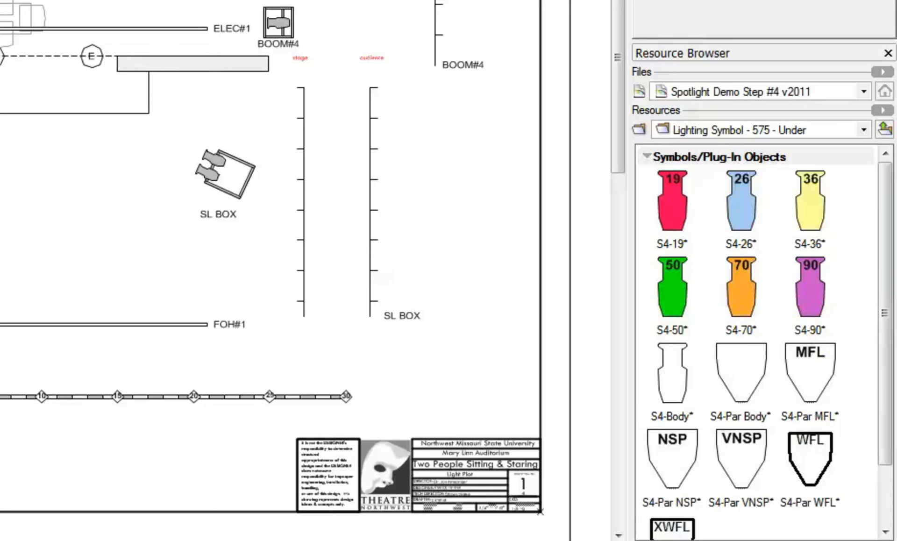
click(669, 286)
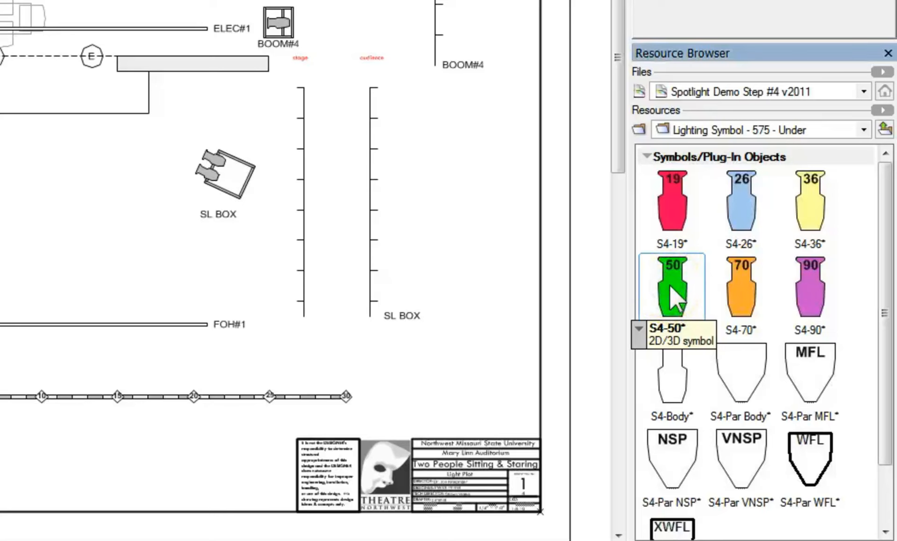
right_click(670, 285)
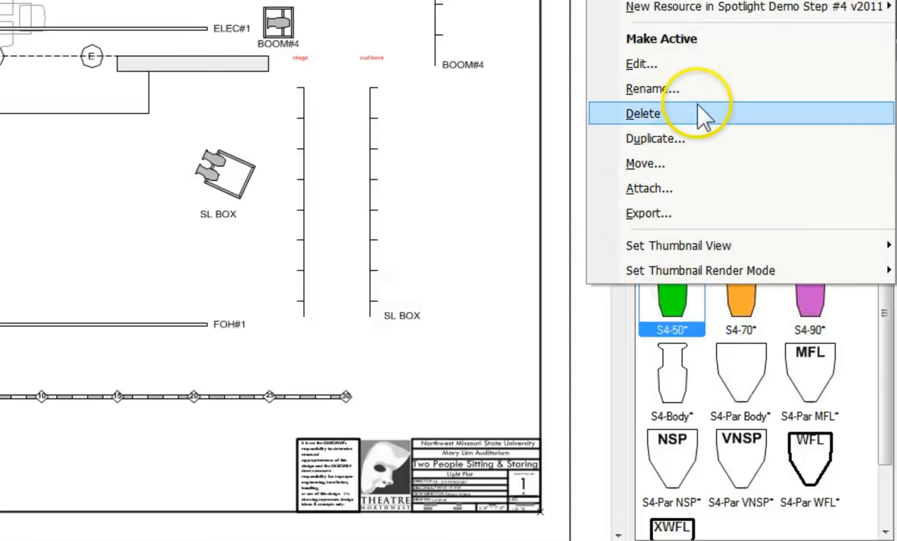
click(699, 44)
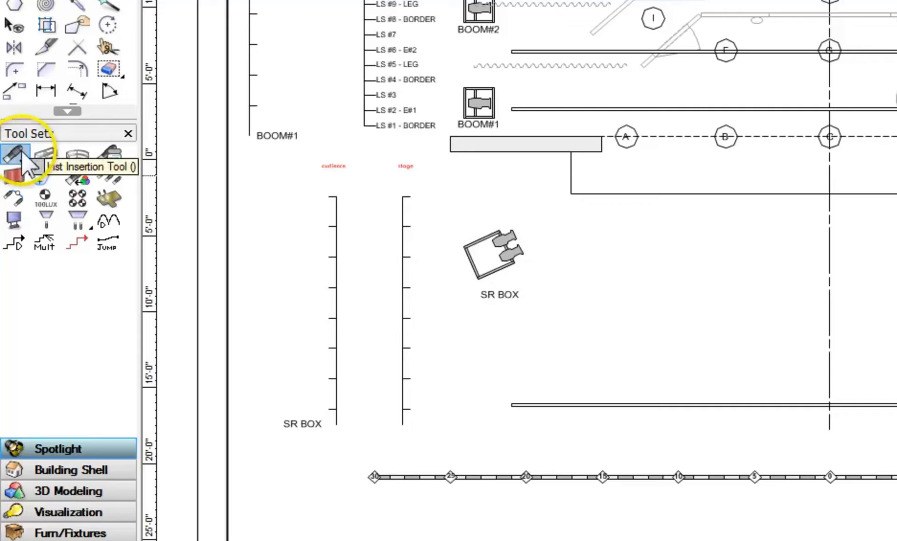
Step: Insert a green S4-50 instrument on FOH#1 just left of centre, rotated 30°
click(21, 150)
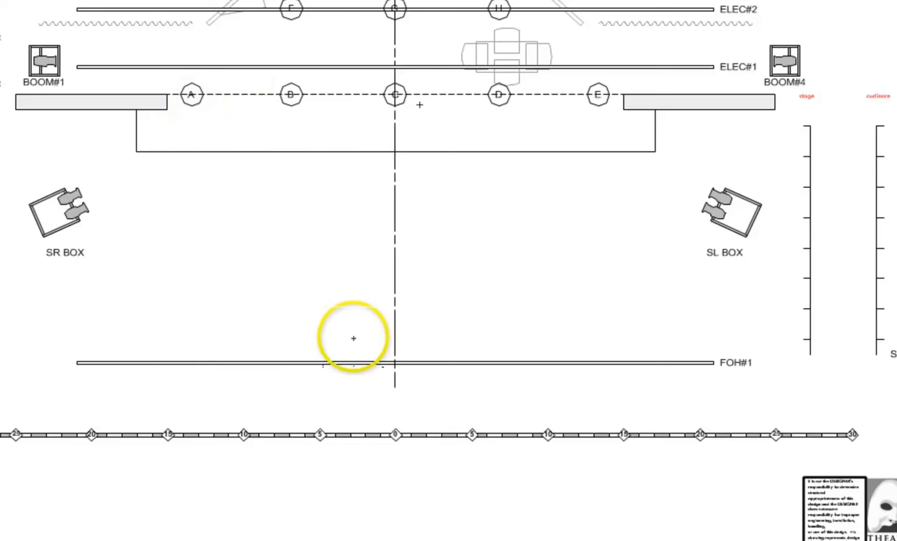
click(348, 361)
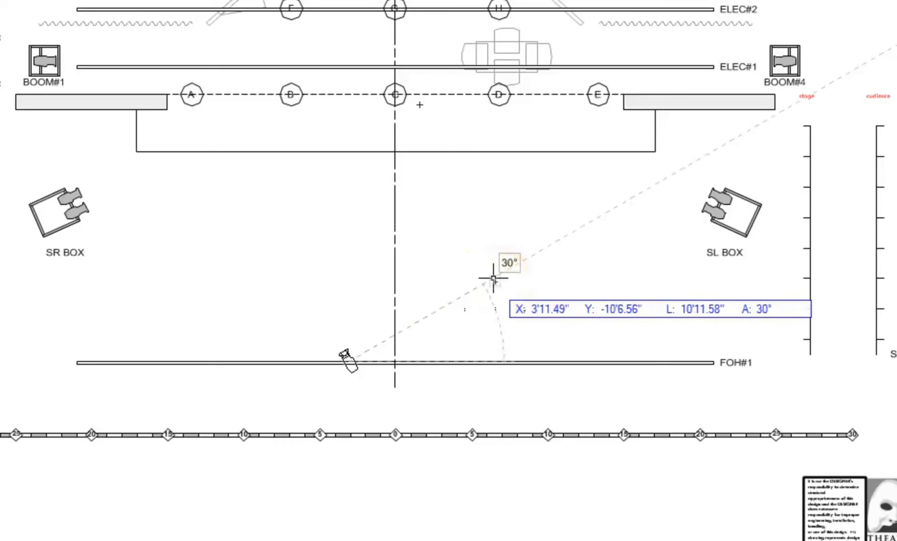
click(493, 279)
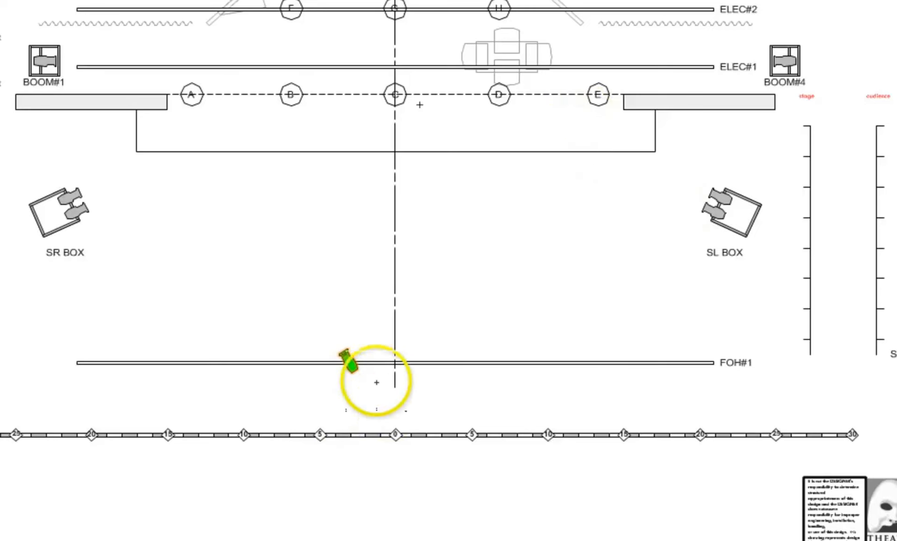
middle_drag(482, 263, 491, 281)
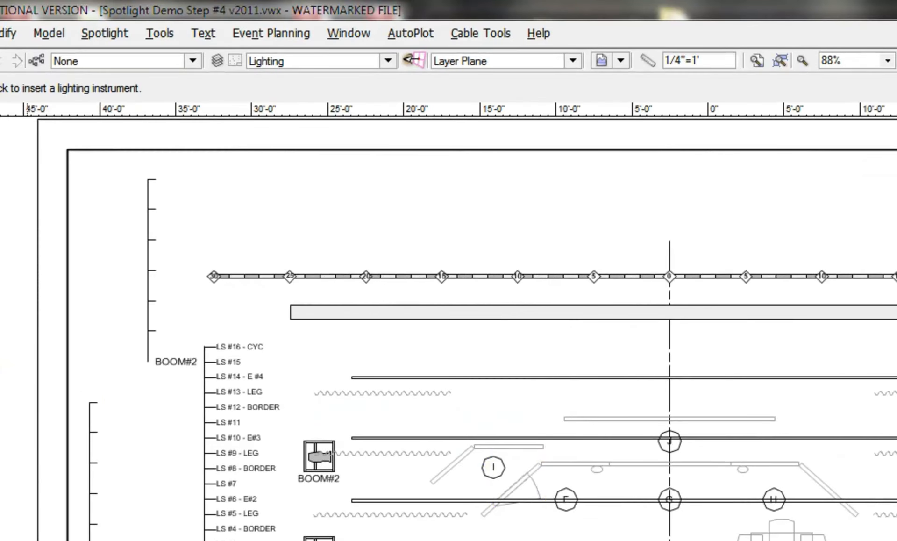
Step: Assign the NW Legend Gen - 2010 label legend to the S4-50 via Spotlight > Label Legend
key(x)
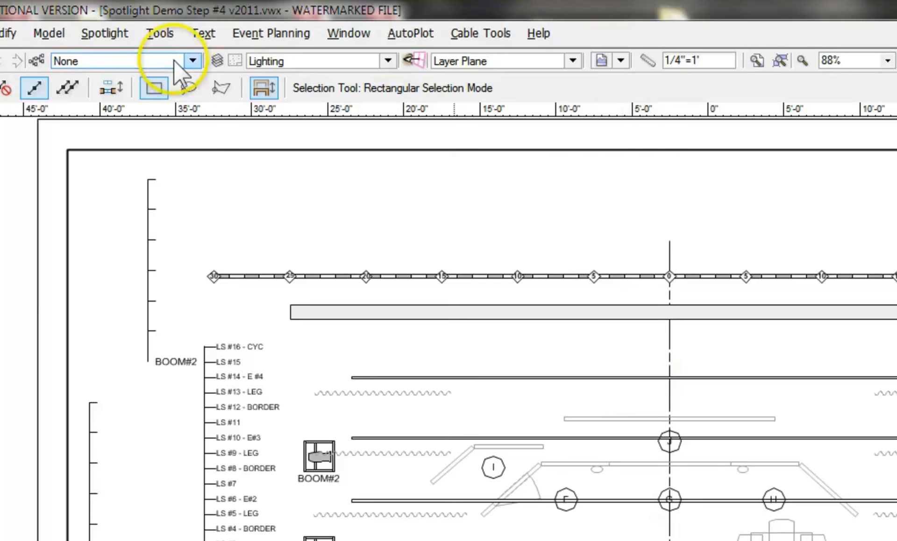
click(119, 33)
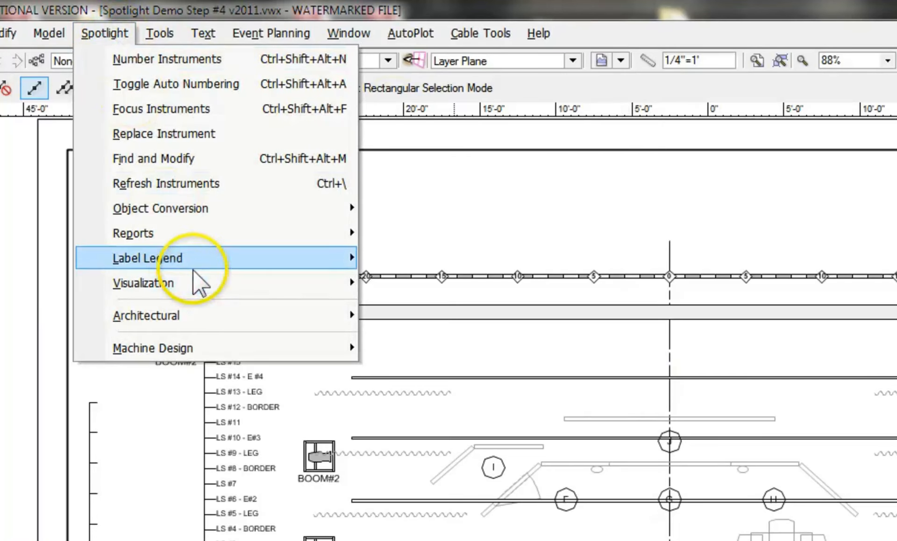
mouse_move(183, 256)
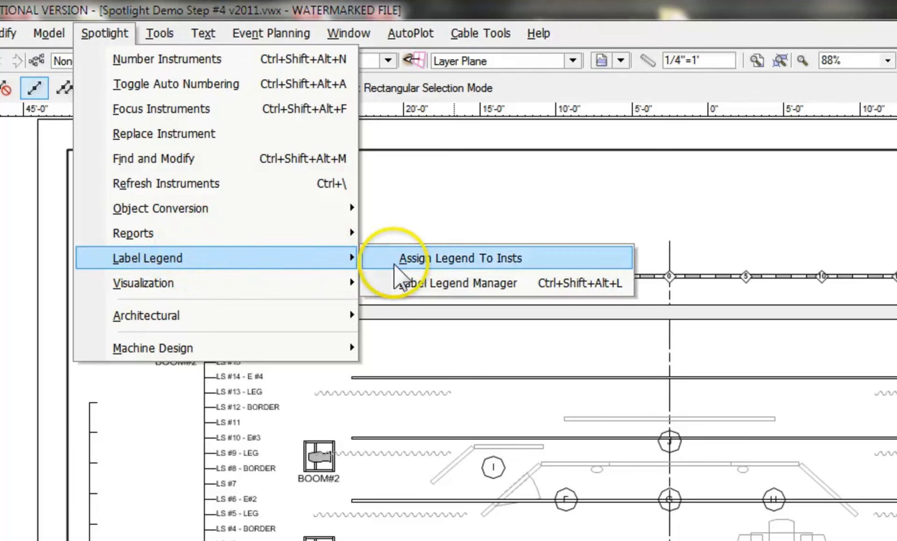
click(448, 258)
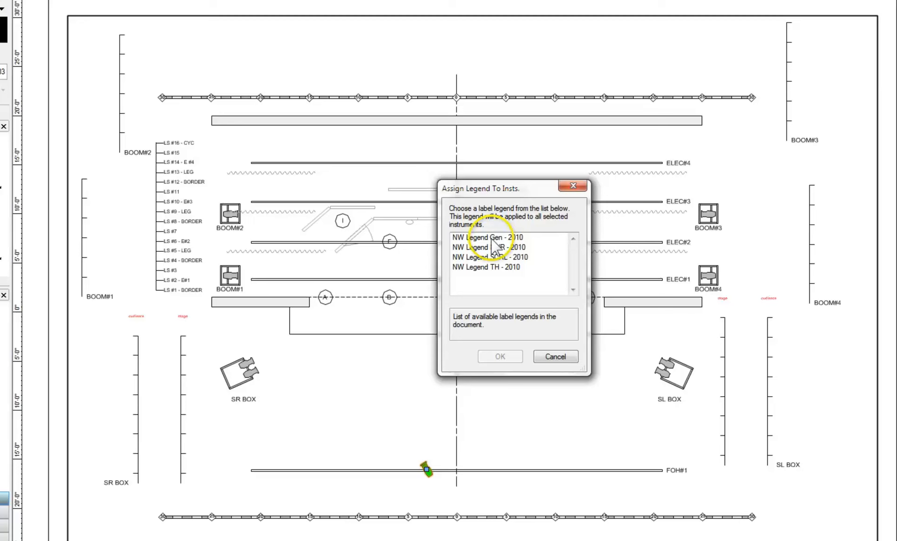
click(497, 238)
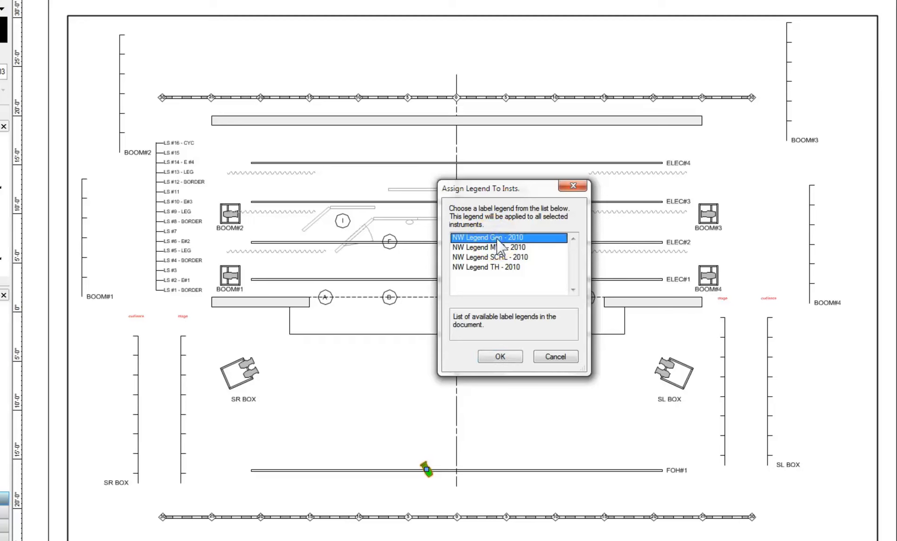
click(506, 357)
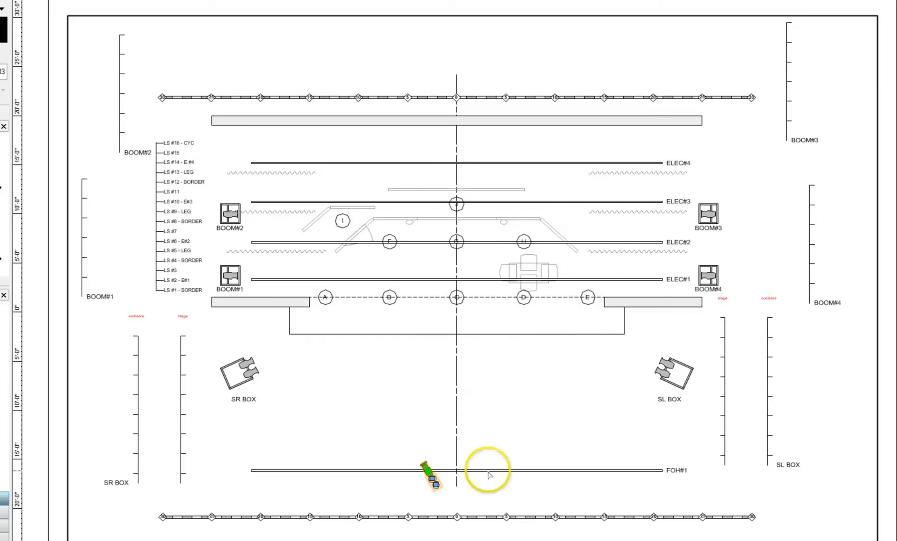
key(c)
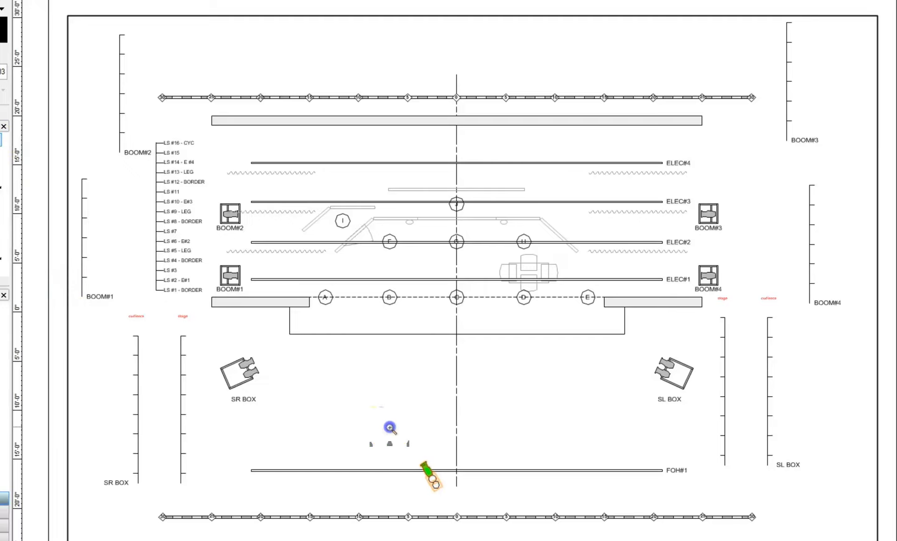
drag(390, 424, 483, 511)
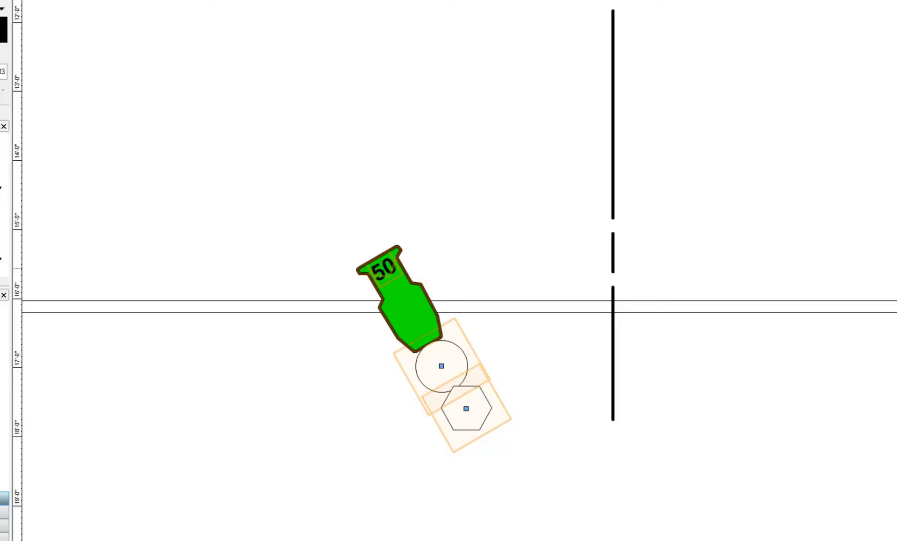
key(ctrl+4)
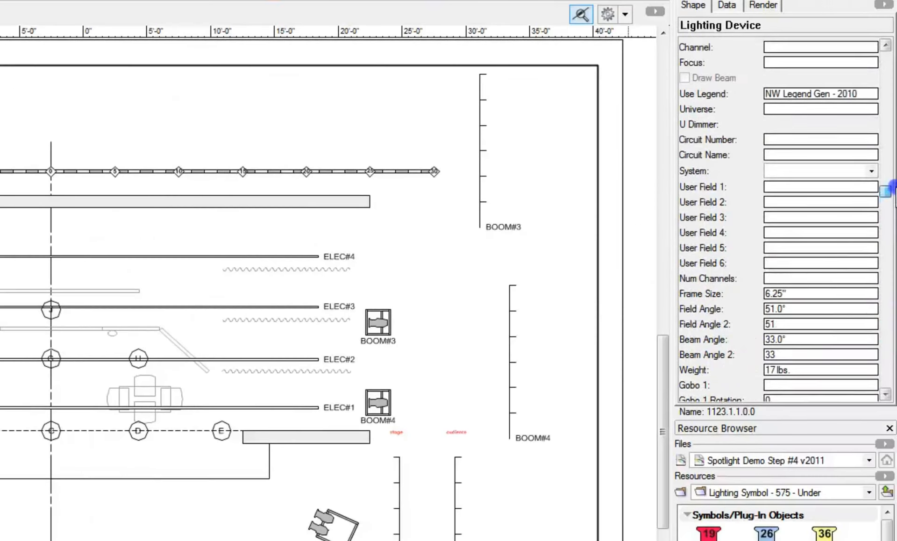
Step: Enter A as the S4-50's Focus value in the Object Info palette
drag(886, 190, 885, 361)
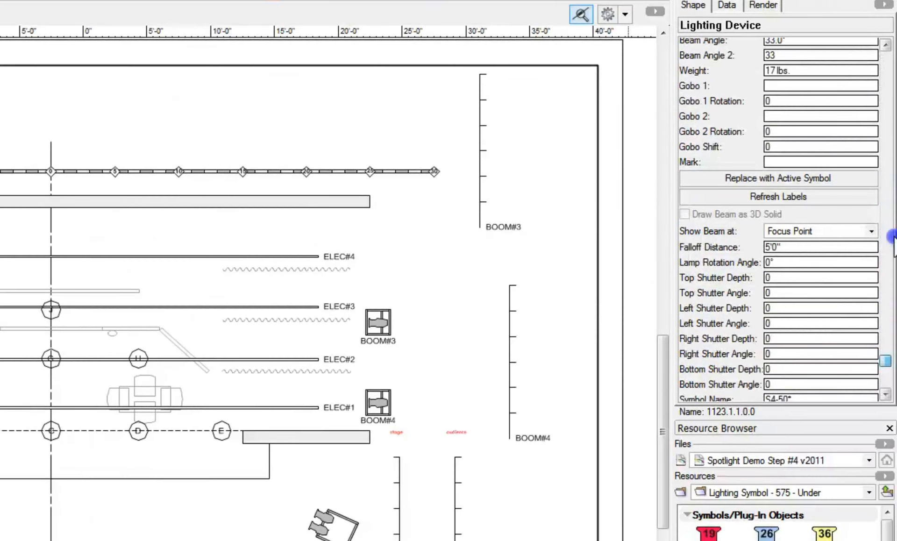
drag(891, 237, 889, 133)
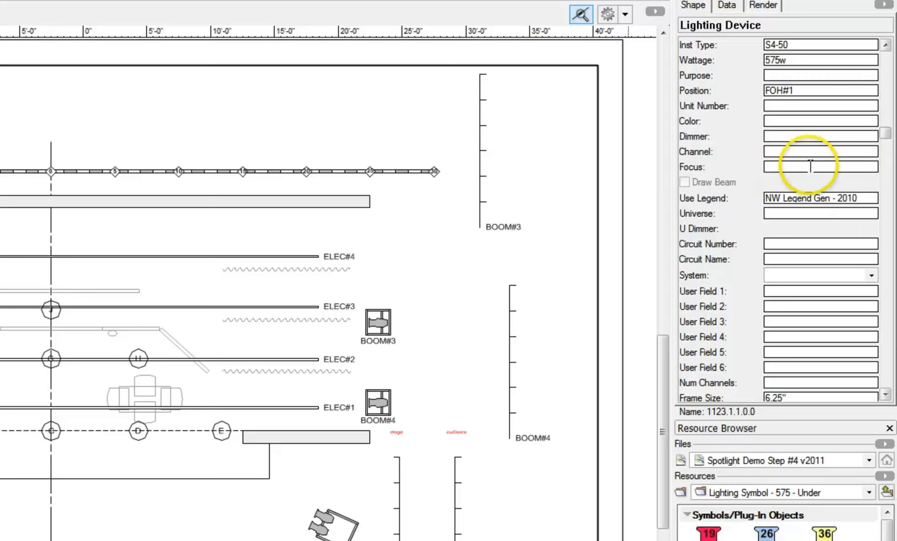
drag(886, 132, 888, 379)
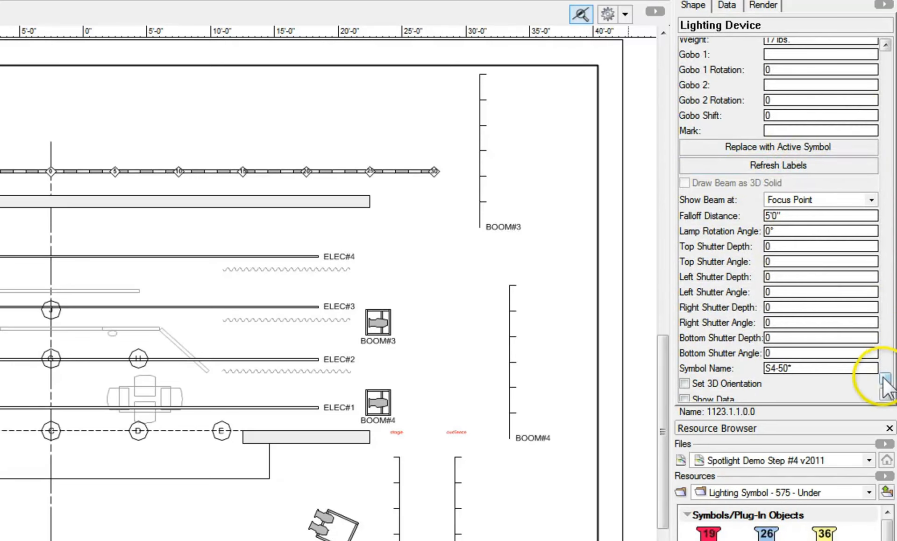
drag(885, 377, 888, 133)
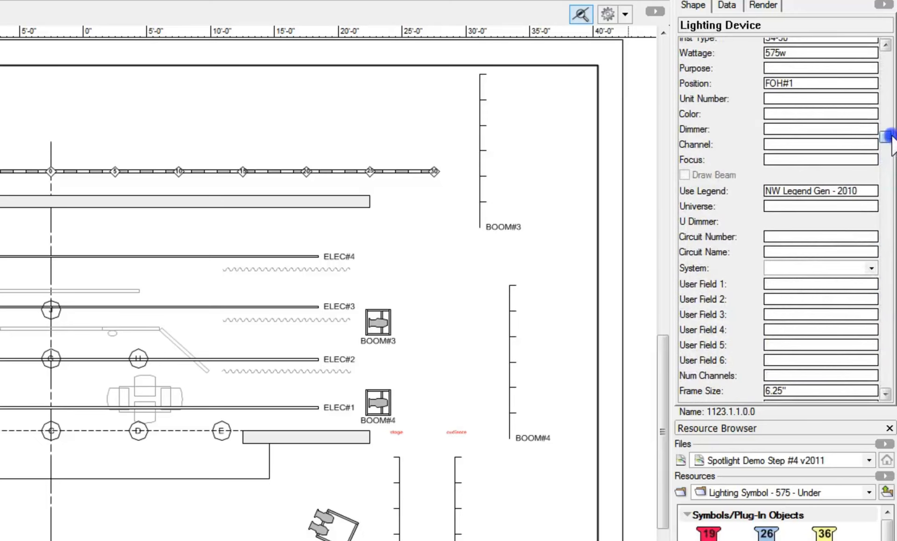
click(772, 160)
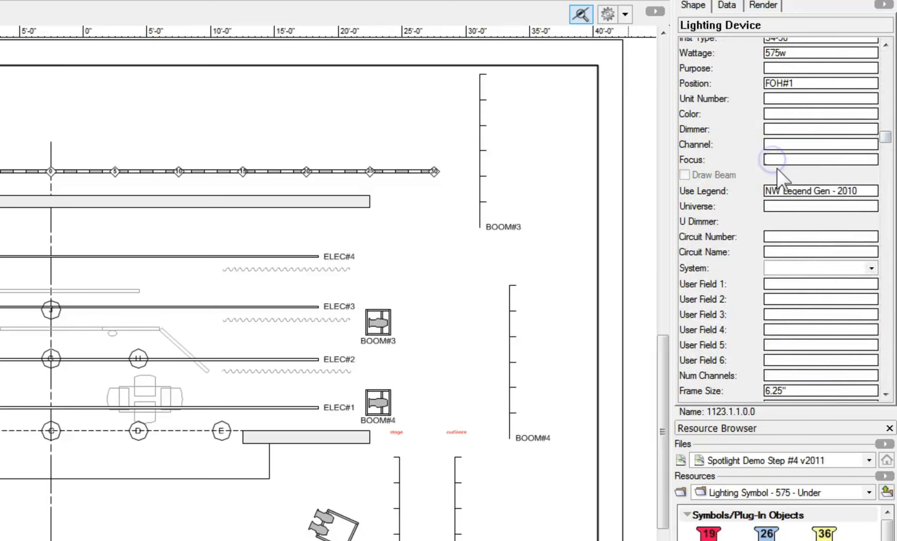
text(A)
click(775, 206)
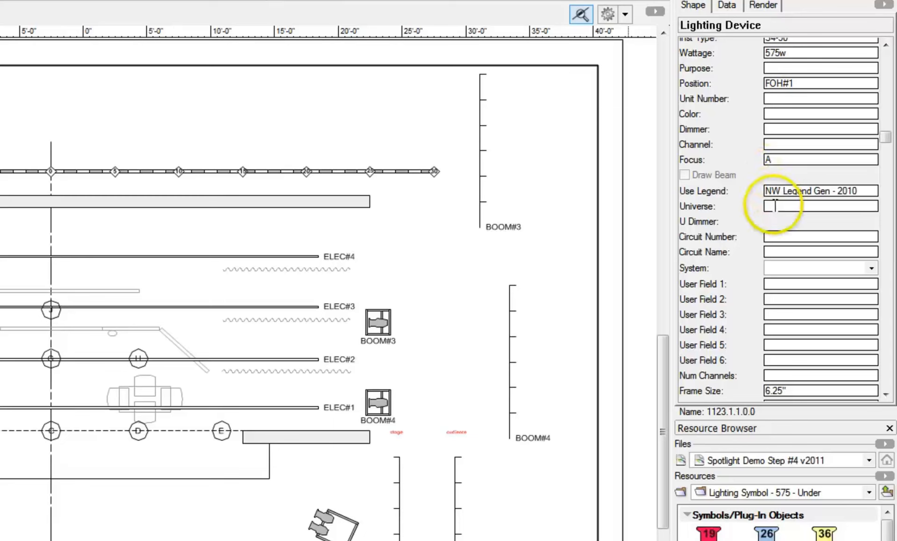
click(791, 144)
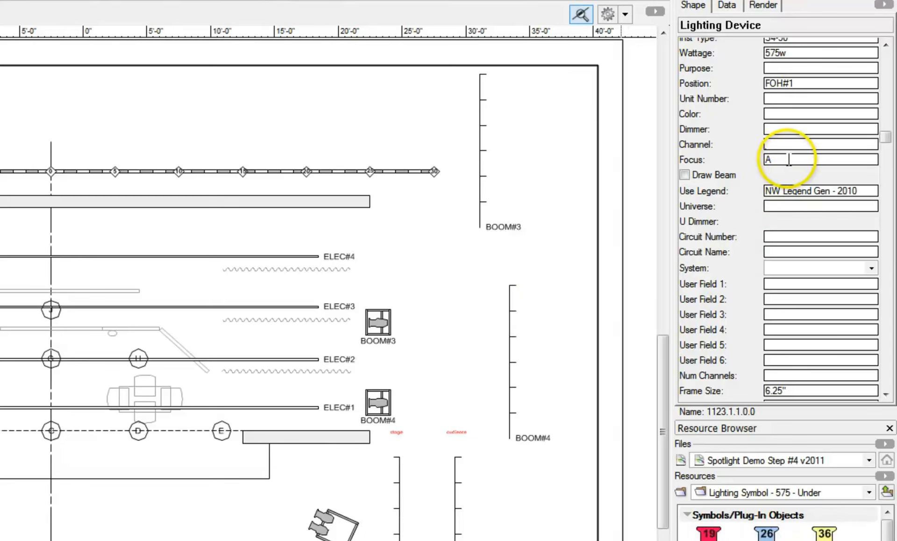
Step: Turn on Draw Beam so the S4-50's beam projects toward focus point A
click(685, 175)
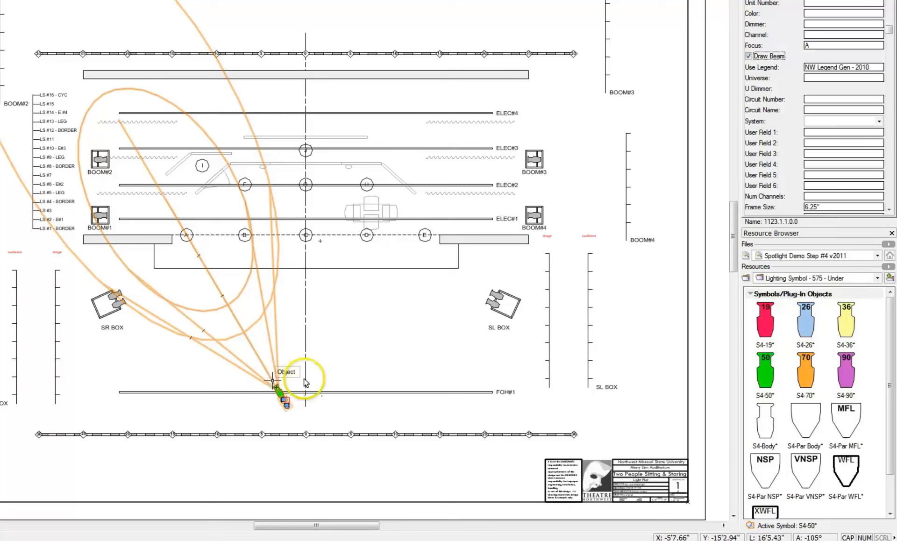
Step: Make the red S4-19 active and replace the FOH#1 light with it
right_click(770, 327)
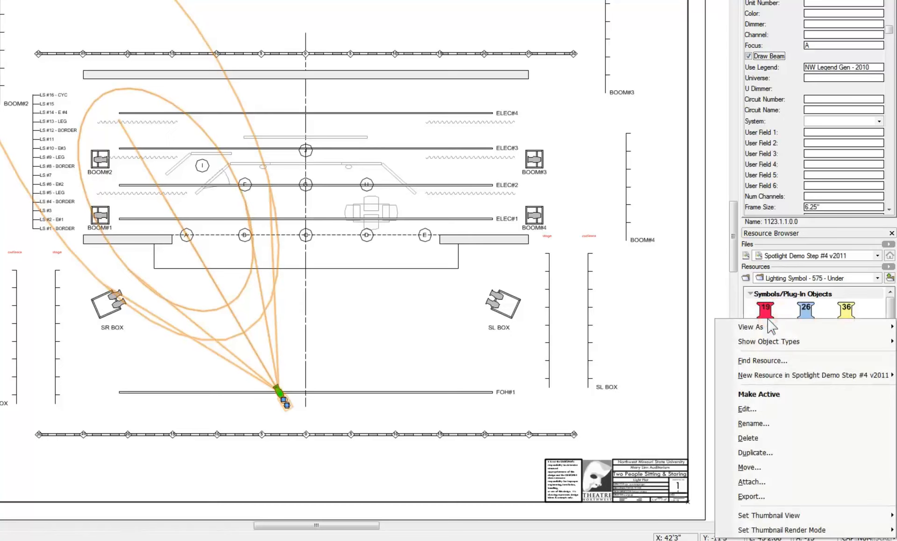
click(766, 394)
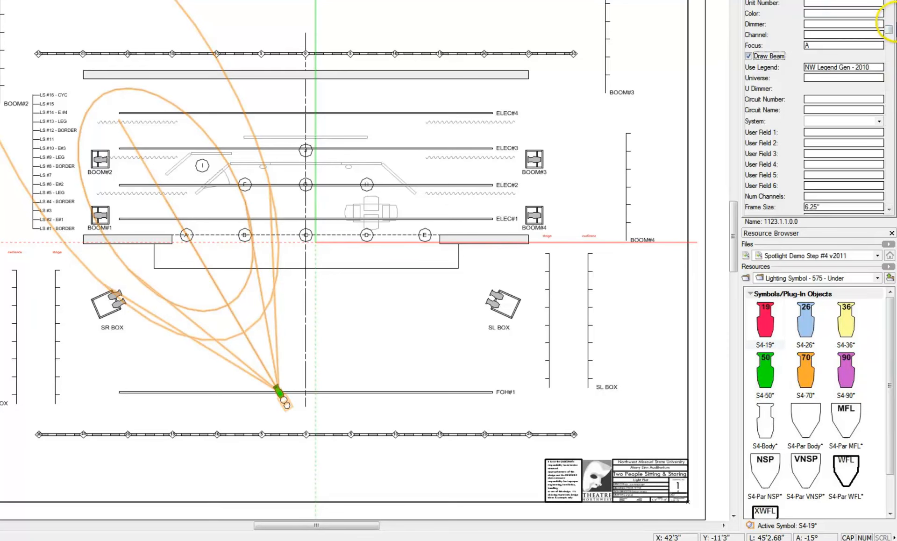
drag(889, 29, 888, 161)
click(839, 101)
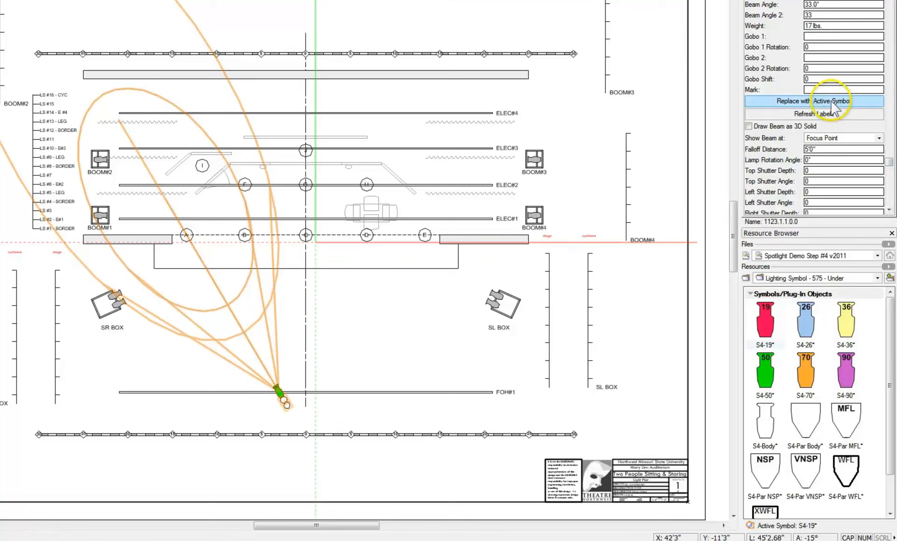
click(832, 102)
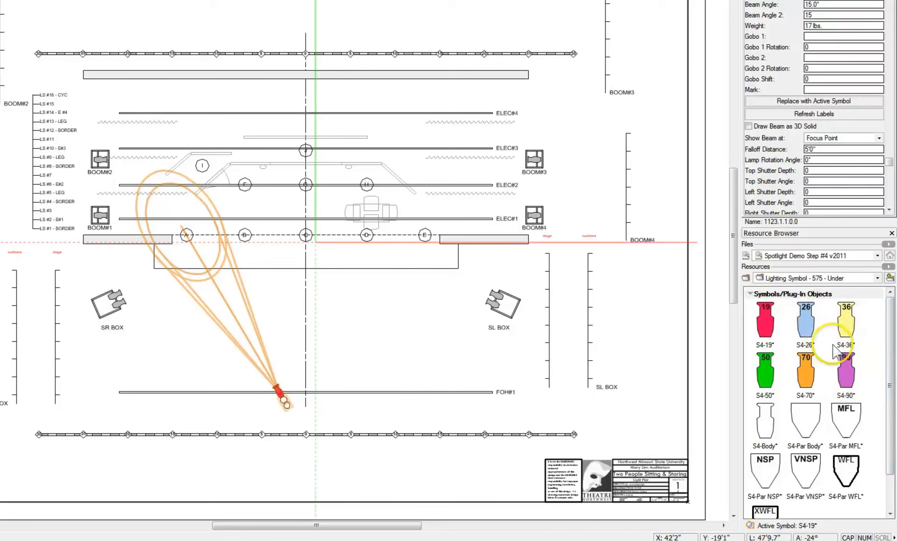
Step: Make the blue S4-26 active and swap the light to it, giving a 17° beam
click(812, 324)
right_click(811, 323)
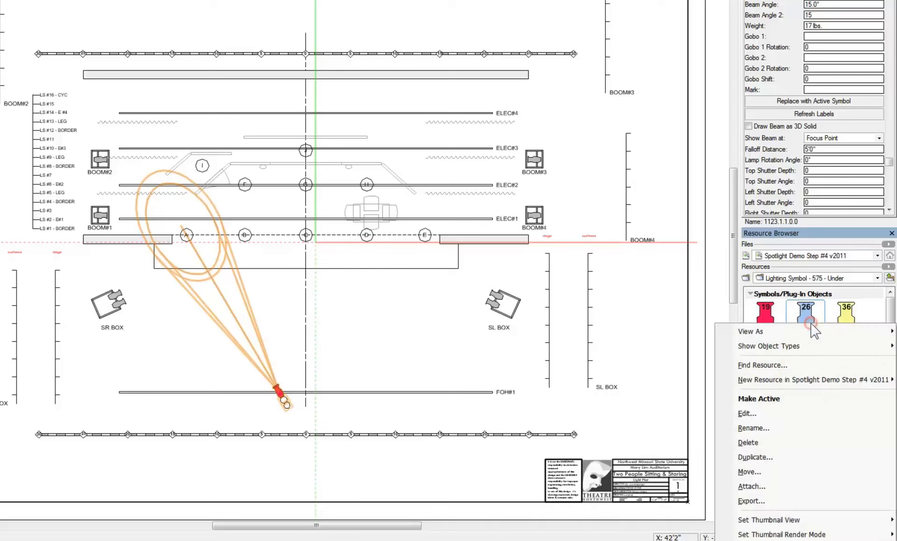
click(759, 399)
click(814, 102)
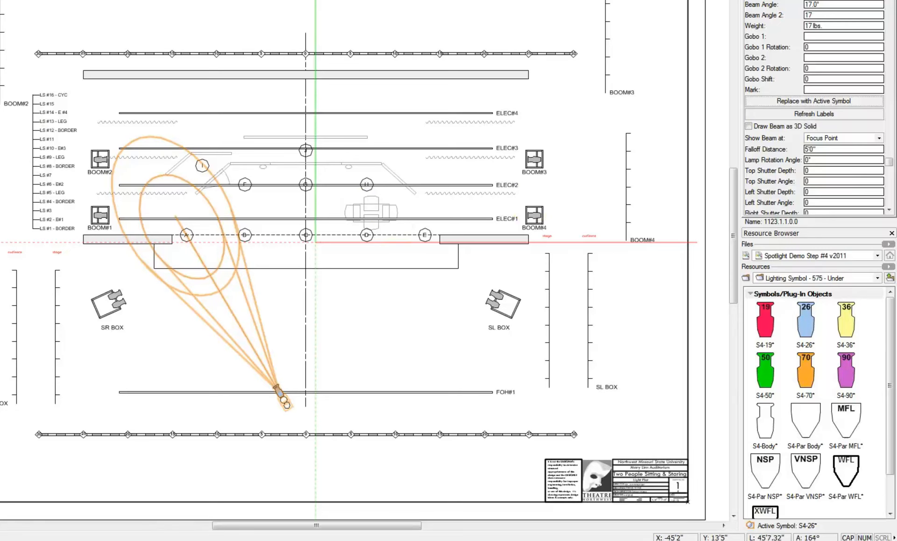
Step: Zoom in around the FOH#1 light and focus points A–E
drag(114, 180, 432, 424)
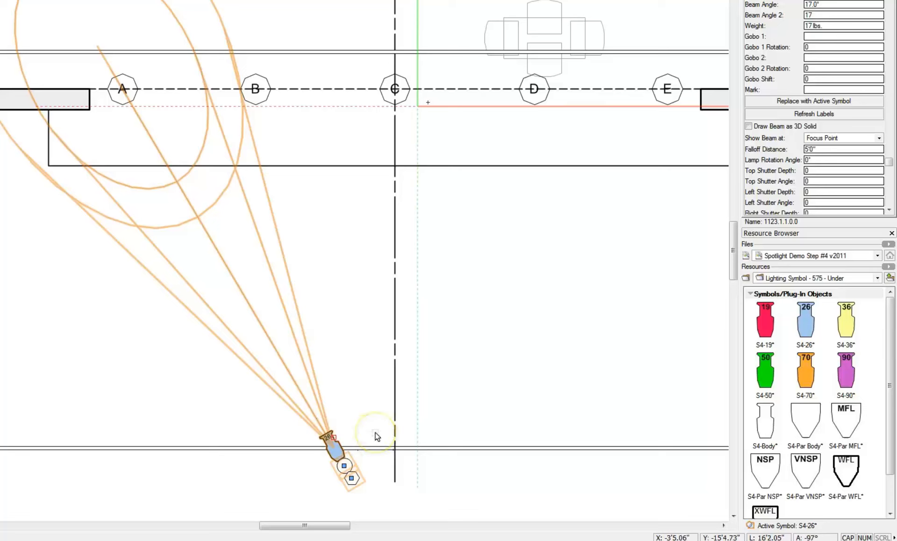
Step: Duplicate the S4-26 further right along FOH#1 and set the copy's focus to B
click(336, 438)
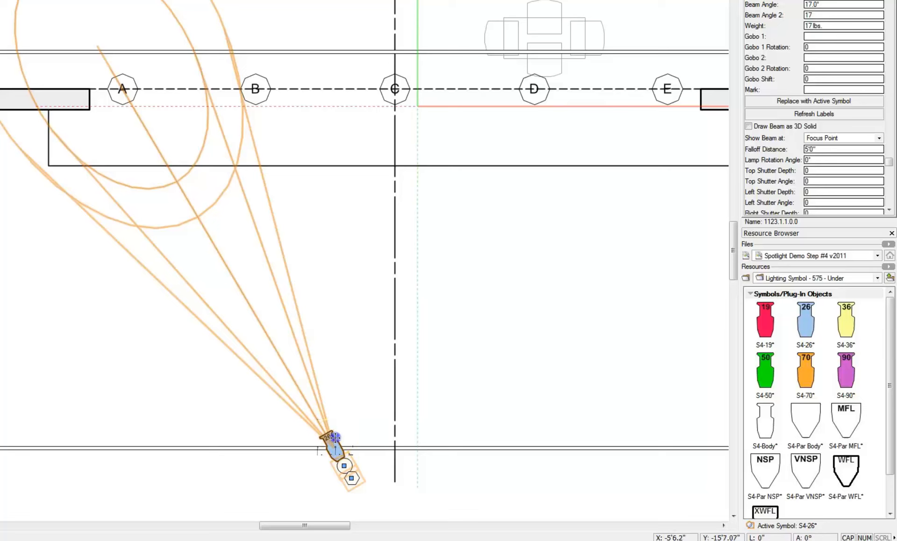
drag(335, 438, 454, 439)
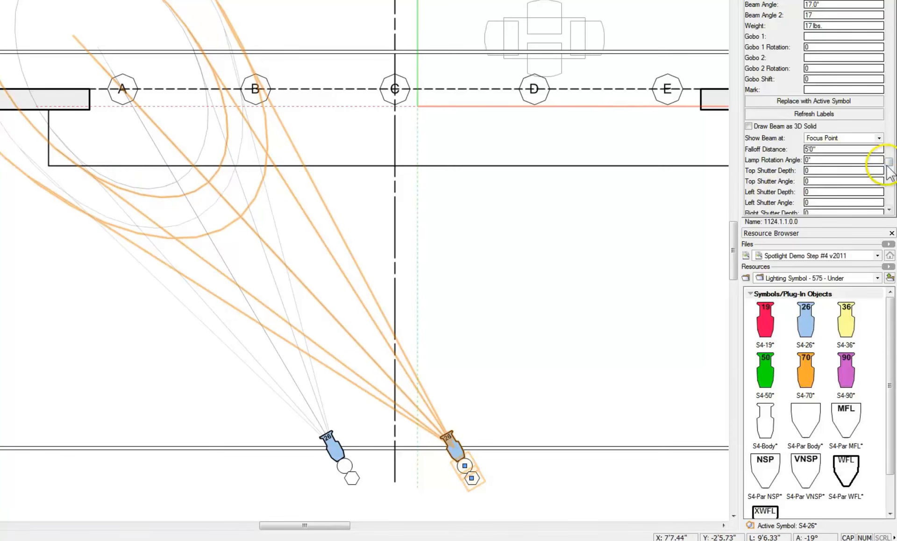
drag(889, 164, 889, 13)
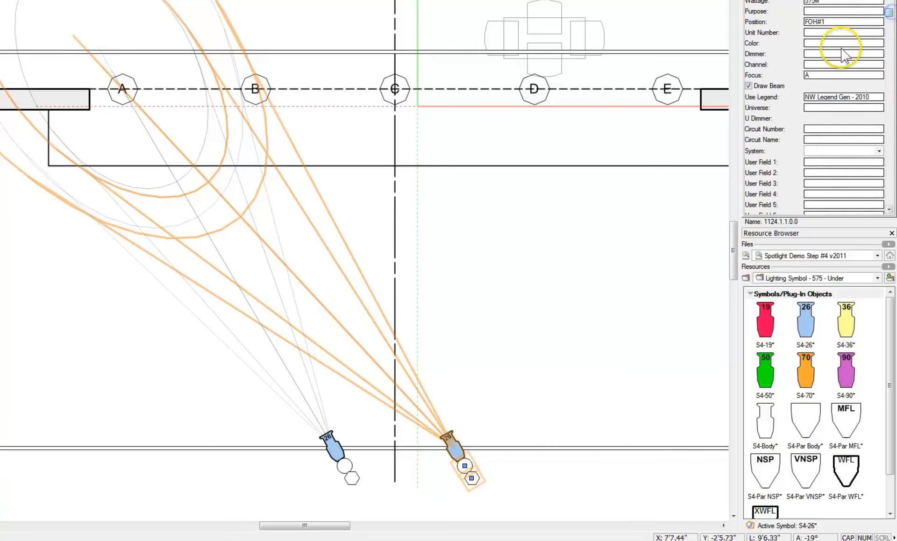
double_click(801, 75)
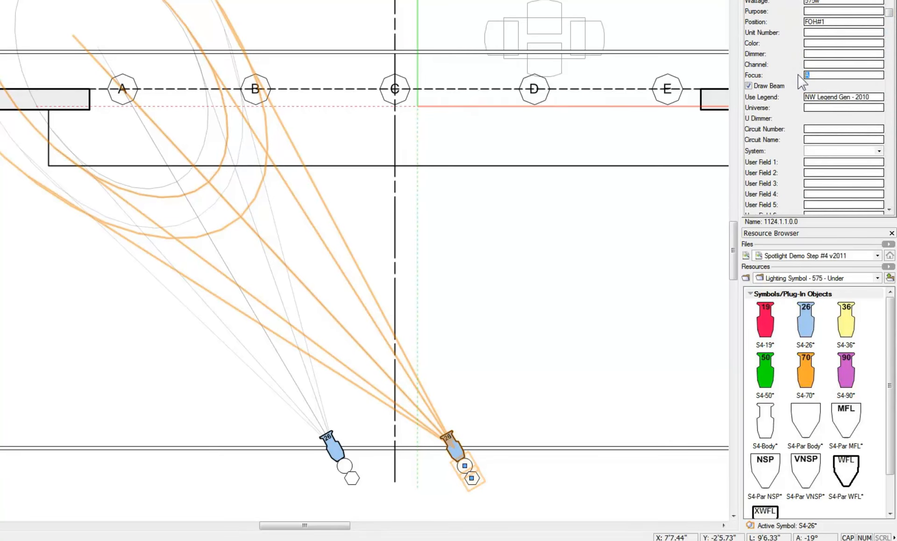
text(B)
key(Return)
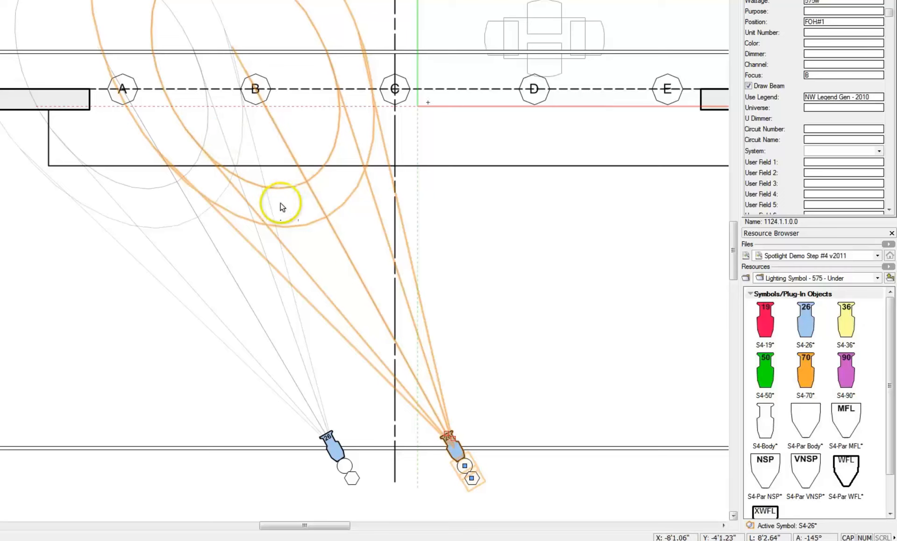
Step: Copy the light again further right along FOH#1 and aim it at focus point C
click(192, 137)
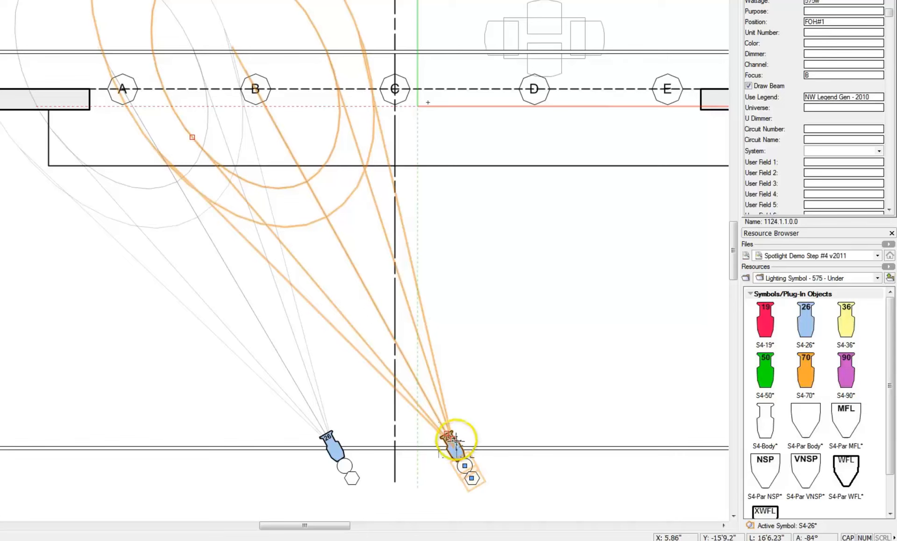
drag(456, 441, 563, 445)
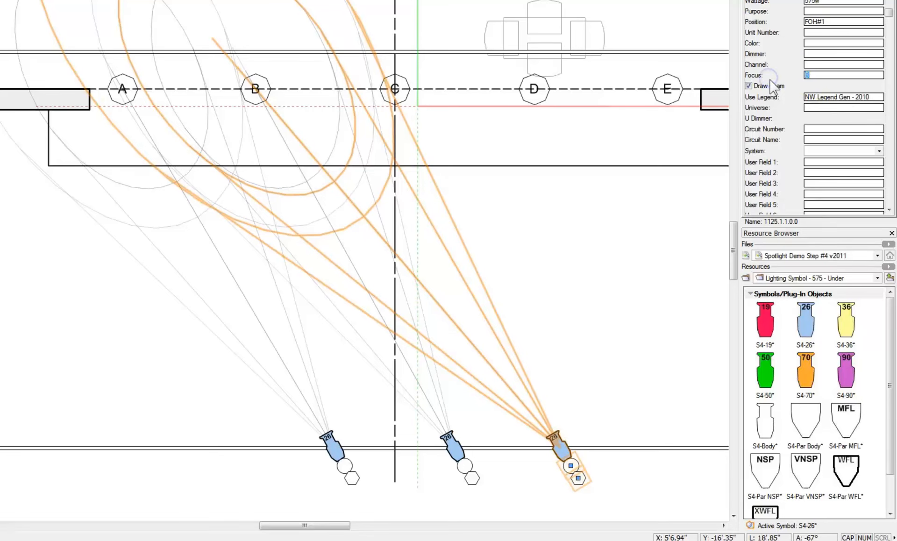
key(Return)
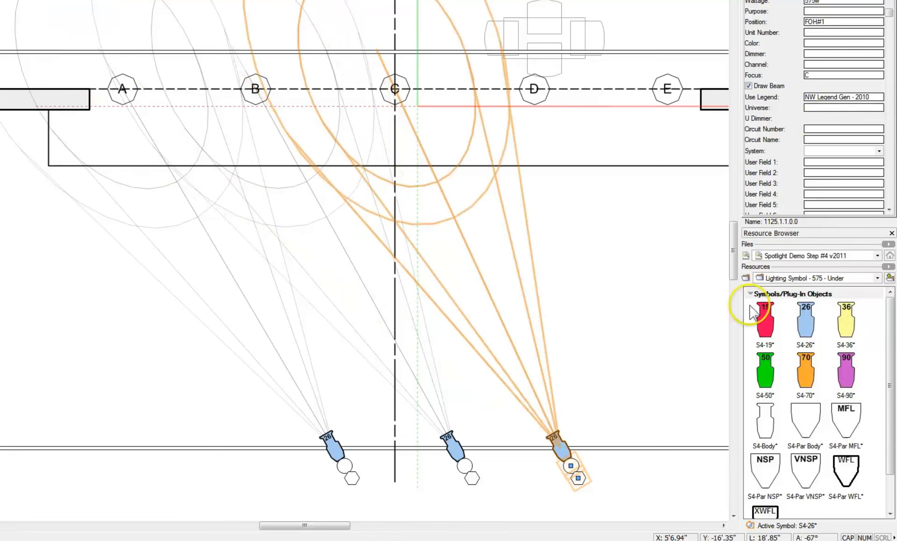
drag(321, 525, 340, 527)
drag(397, 461, 509, 466)
Step: Aim the fourth light at D and adjust the third and fourth lights' positions on FOH#1
click(813, 74)
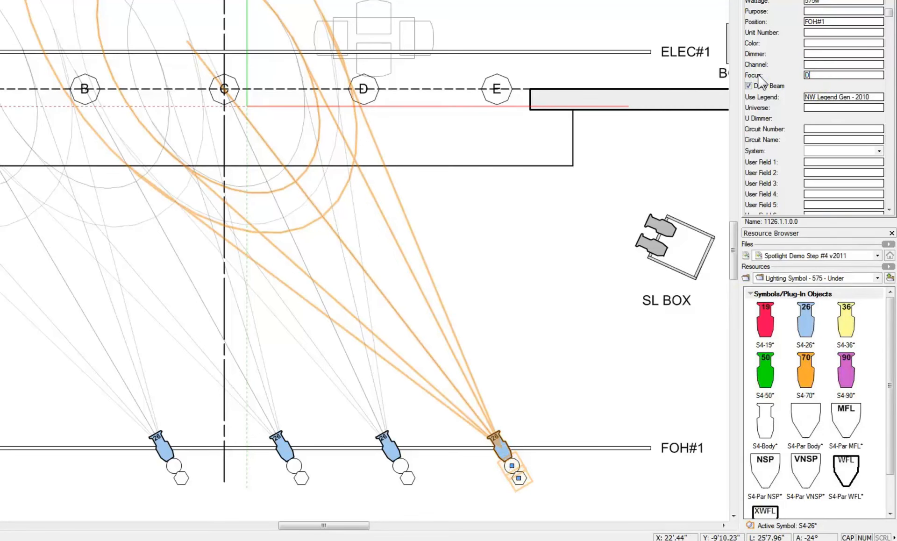
key(Return)
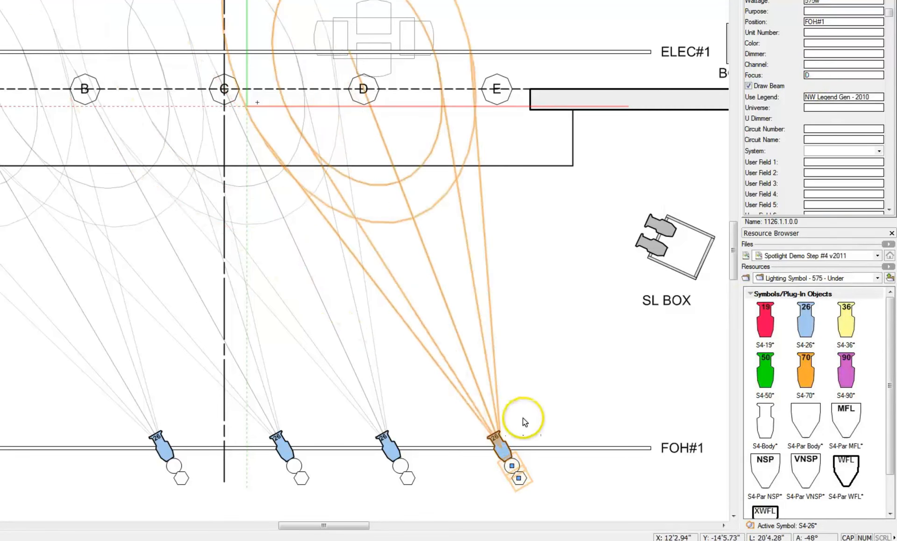
click(509, 458)
drag(516, 456, 545, 461)
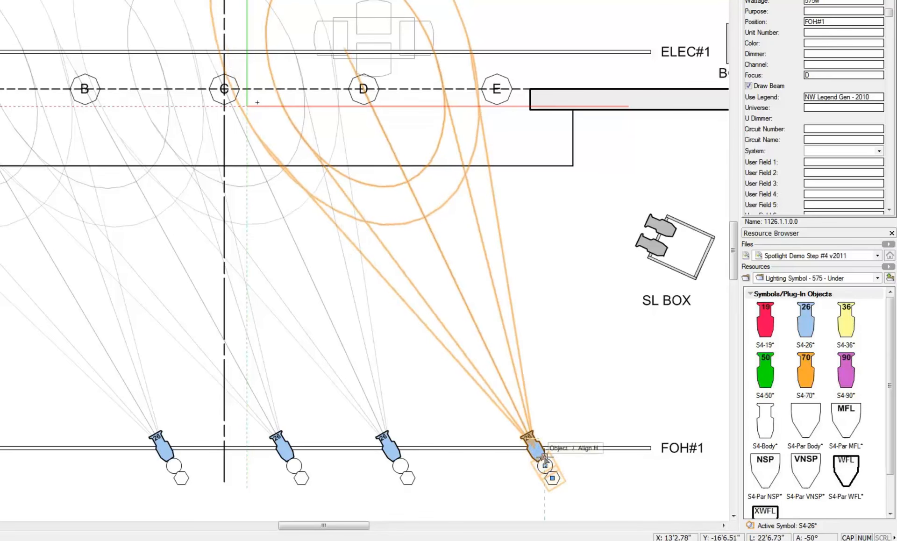
click(549, 457)
drag(545, 455, 557, 454)
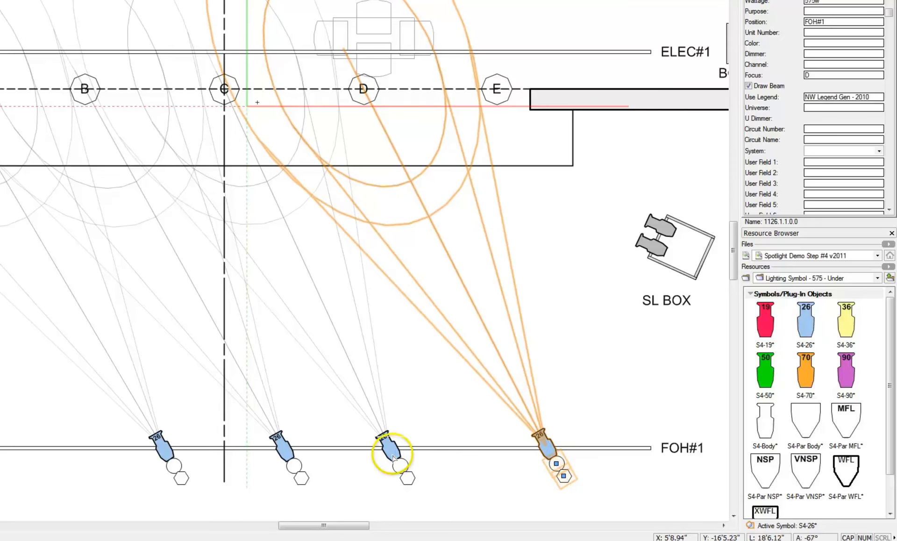
drag(394, 458, 430, 457)
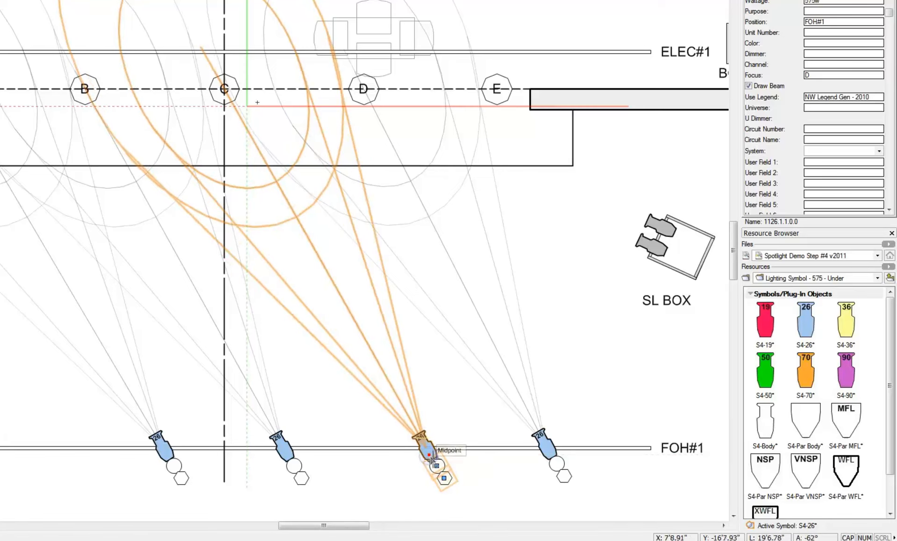
Step: Duplicate the rightmost light to the end of FOH#1 and set its focus to E
click(547, 453)
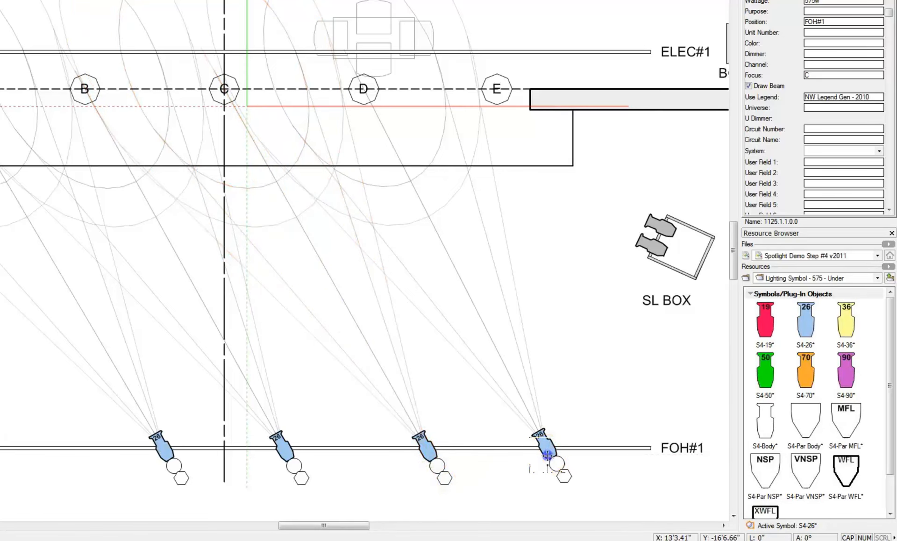
drag(547, 454, 641, 458)
click(770, 76)
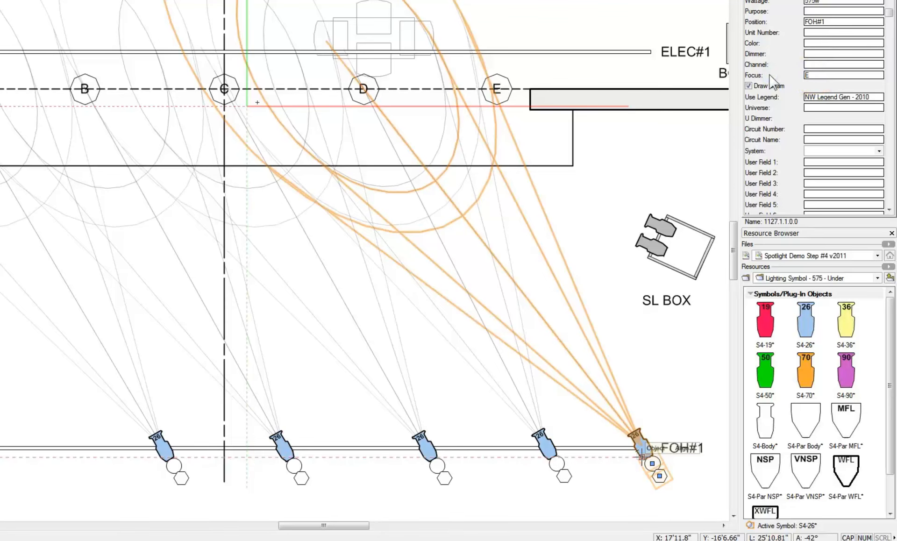
key(Return)
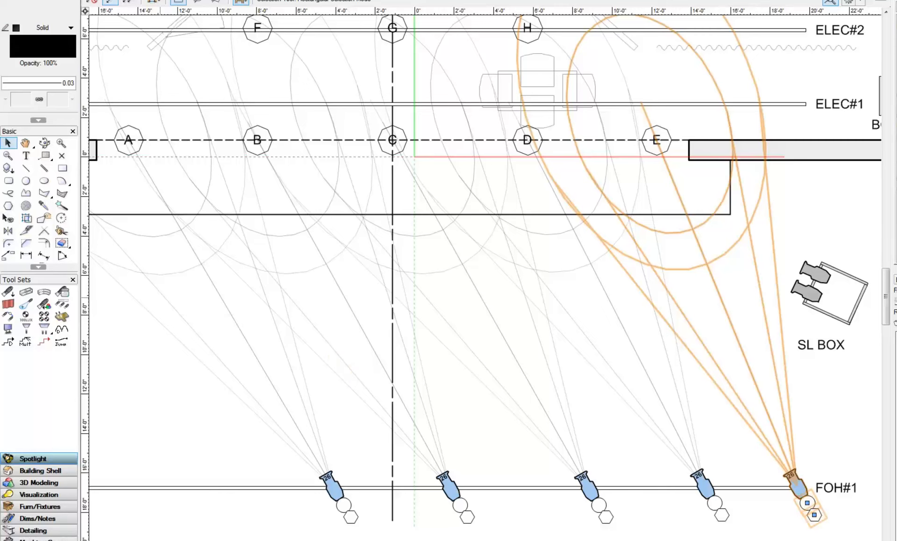
Step: Select the first four FOH#1 instruments from the left with the Selection tool
click(8, 143)
click(337, 485)
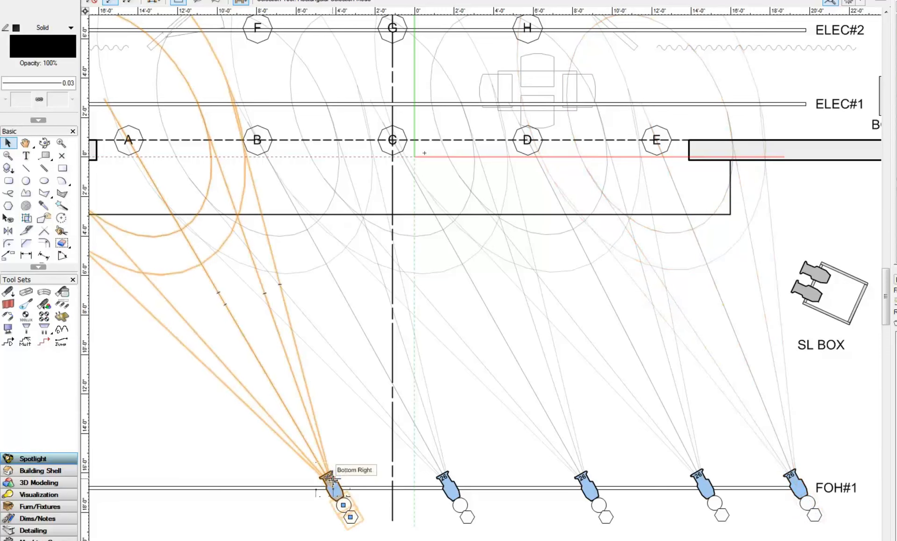
drag(331, 479, 452, 480)
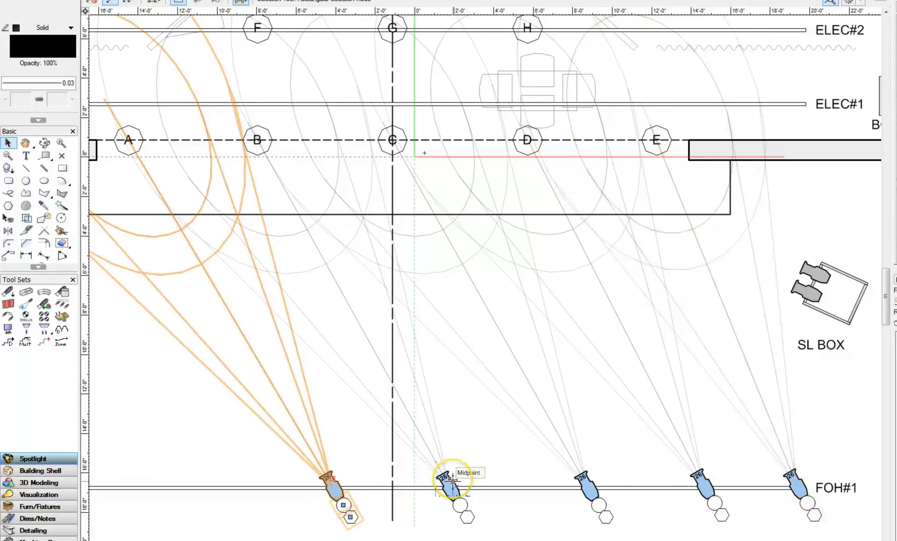
shift+click(448, 477)
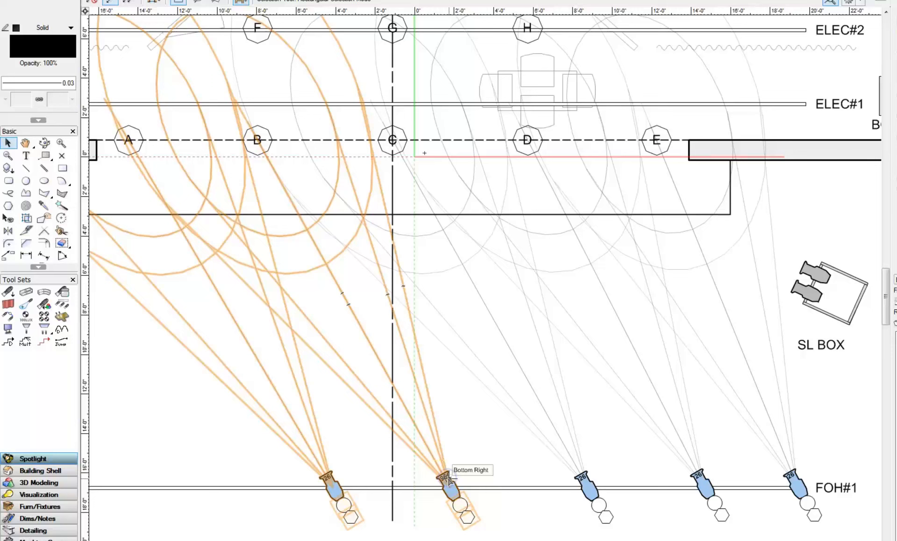
shift+click(589, 476)
shift+click(698, 476)
Step: Add the fifth FOH#1 instrument to the selection and accept the backup copy
shift+click(790, 475)
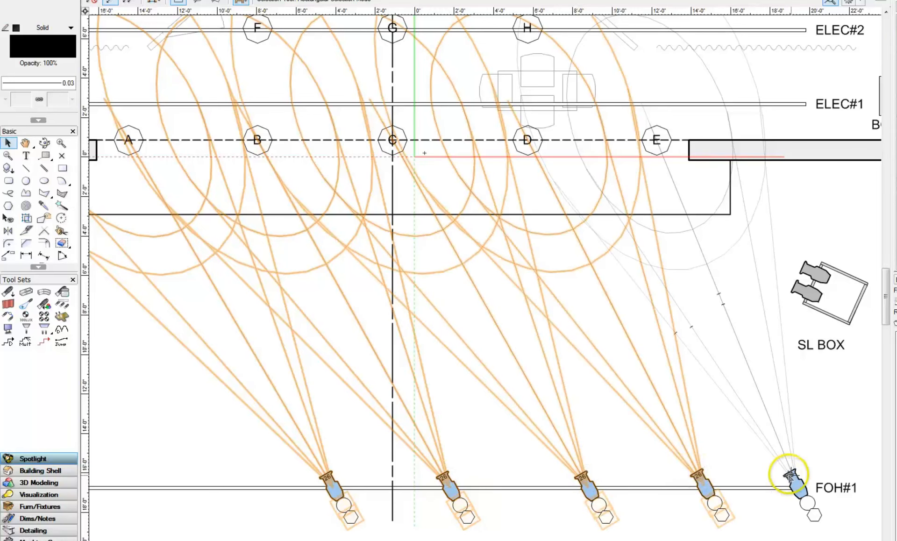
click(539, 274)
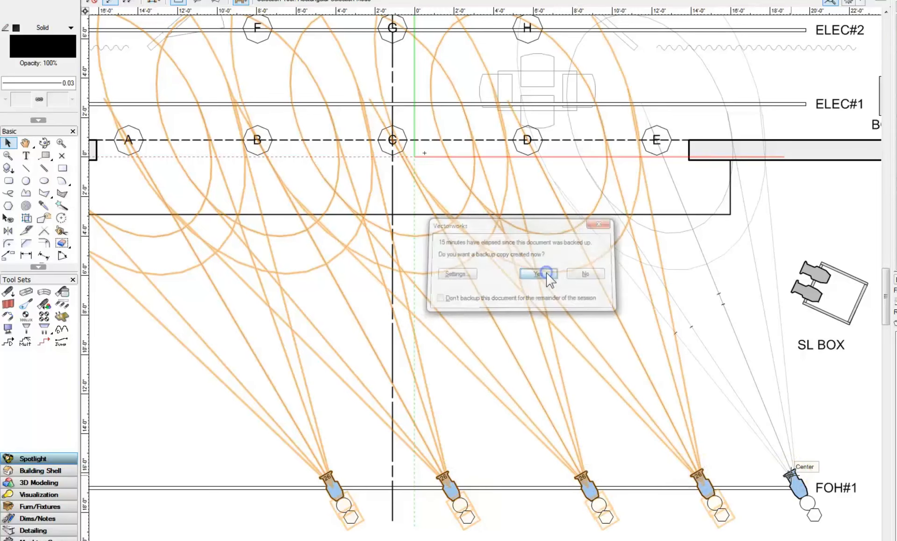
shift+click(790, 474)
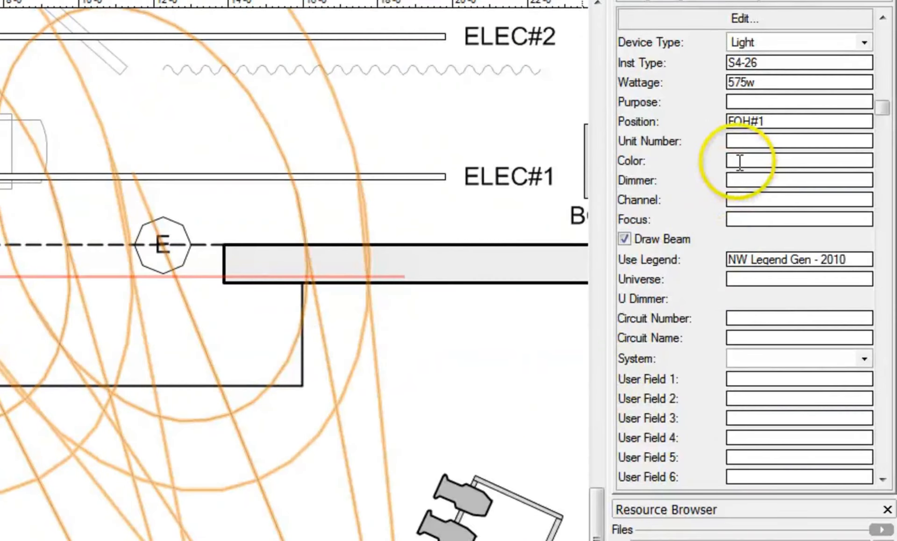
Step: Set the Color of the five selected S4-26 instruments to R04 in Object Info
click(740, 162)
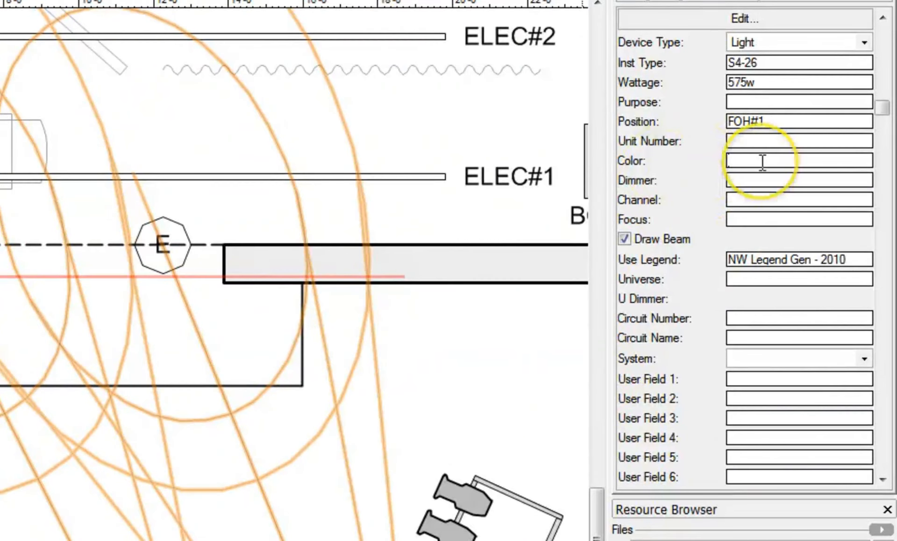
text(R0)
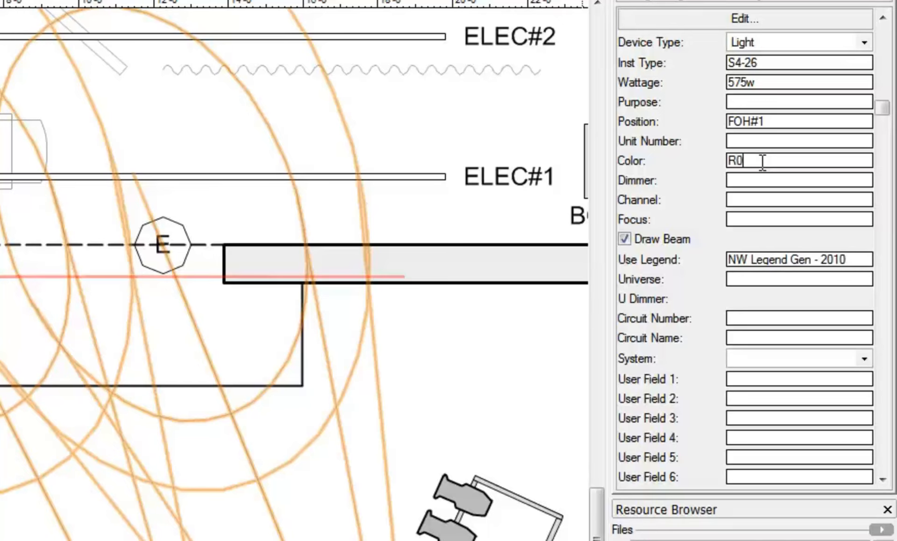
text(4)
key(Return)
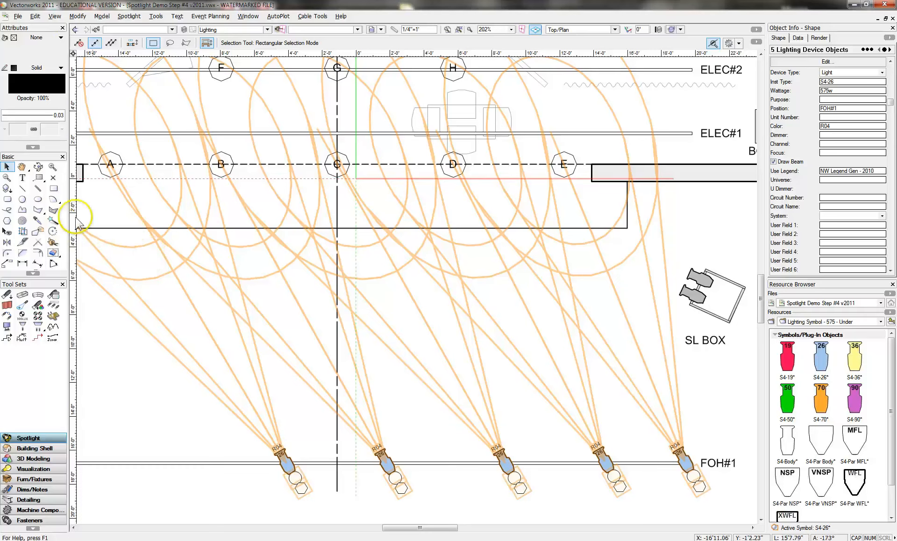
Step: Step back through previous views to the full-sheet view at 88%
click(75, 30)
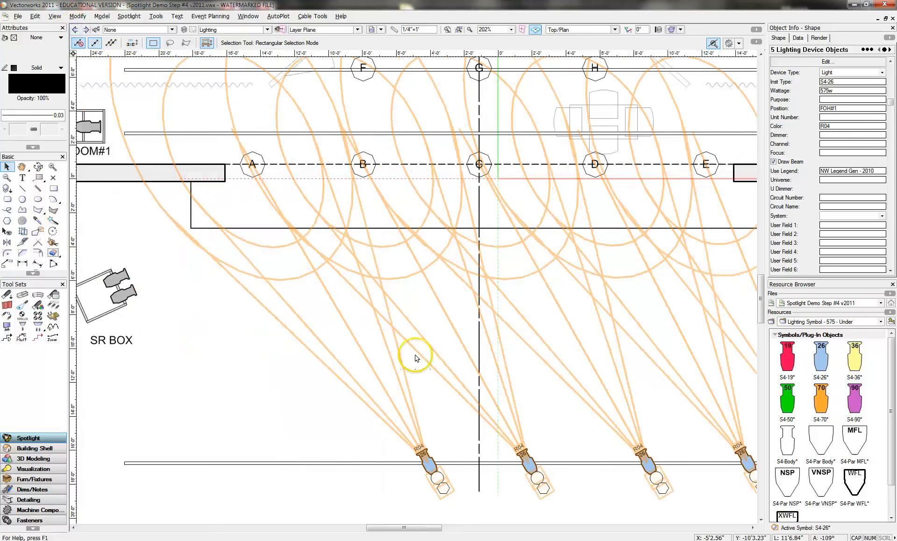
click(75, 30)
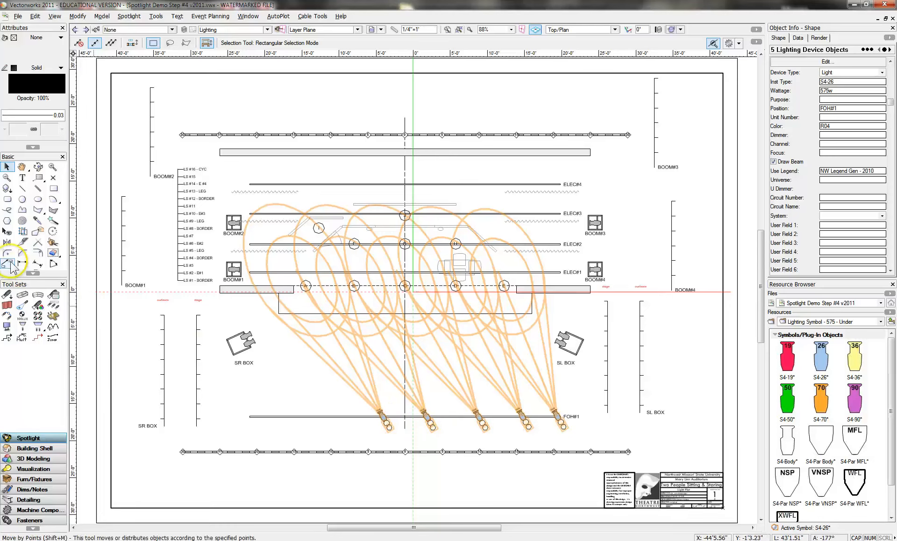
Step: Duplicate-mirror the five FOH#1 instruments across the vertical stage centre line
click(7, 241)
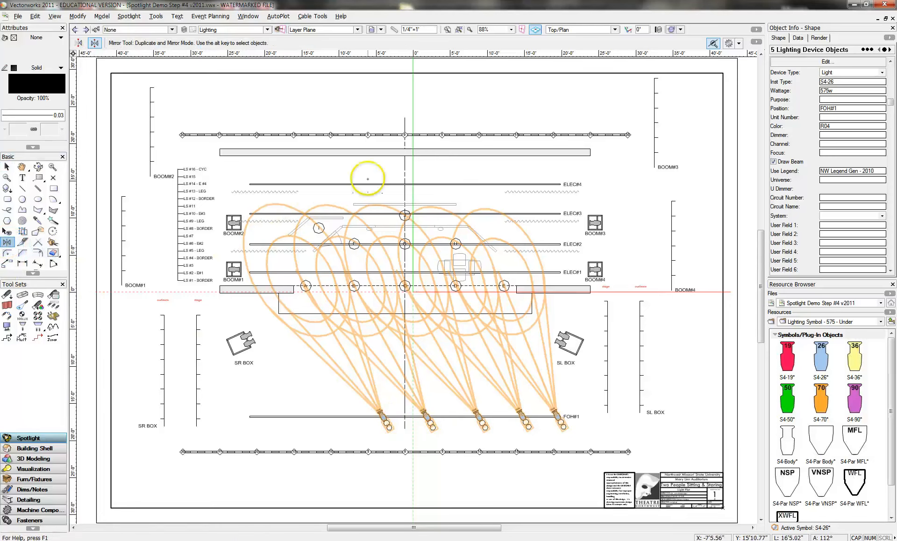
click(405, 116)
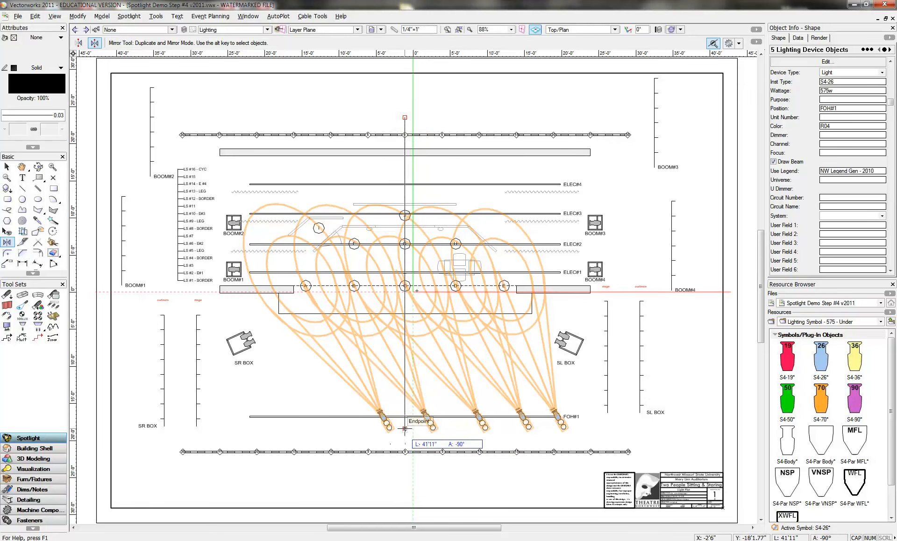
click(405, 428)
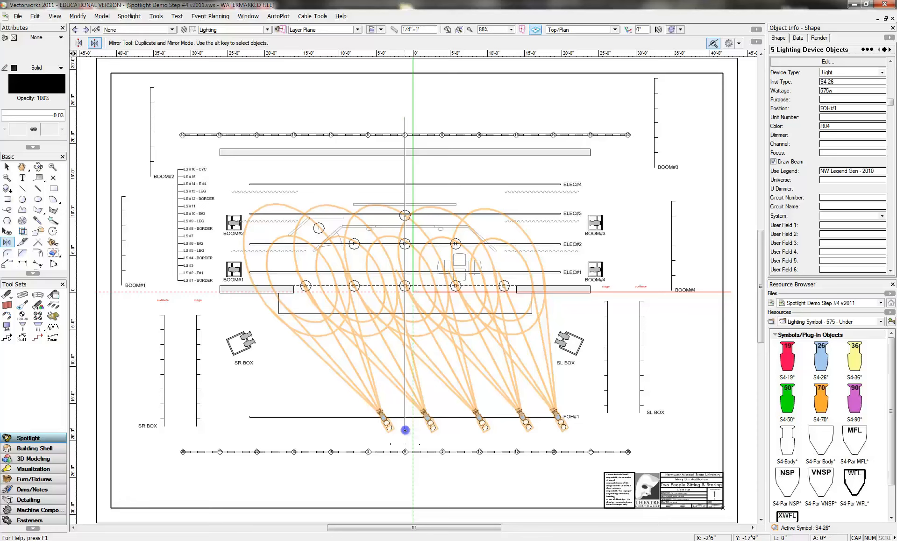
click(403, 443)
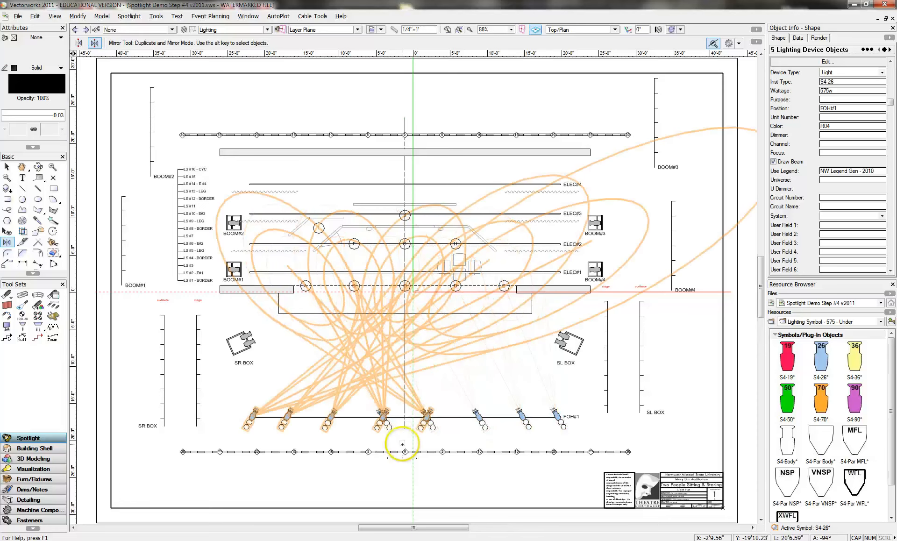
Step: Deselect the originals and select the leftmost mirrored instrument
click(7, 167)
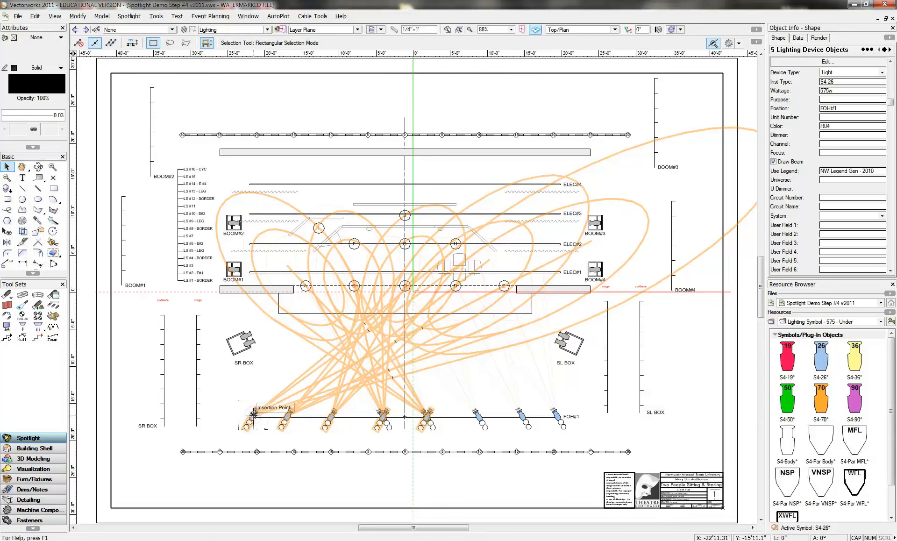
click(260, 430)
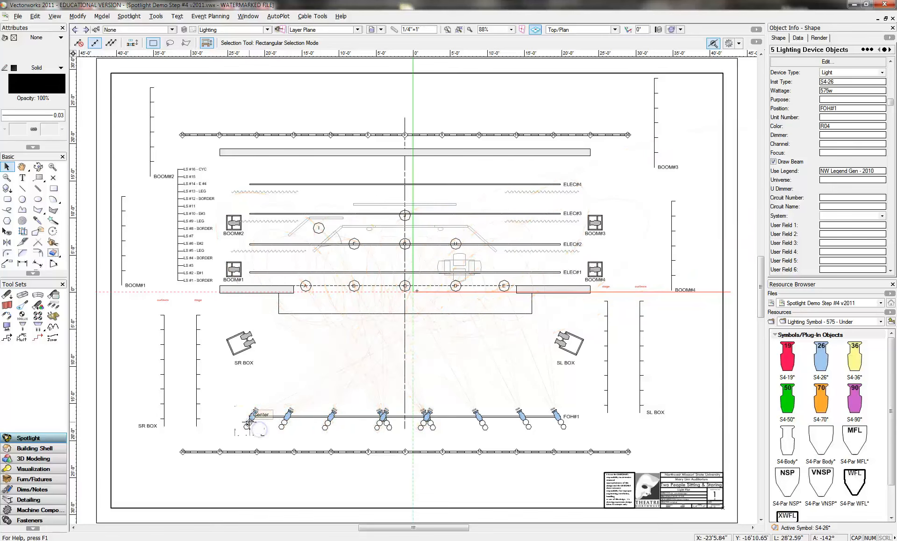
click(249, 423)
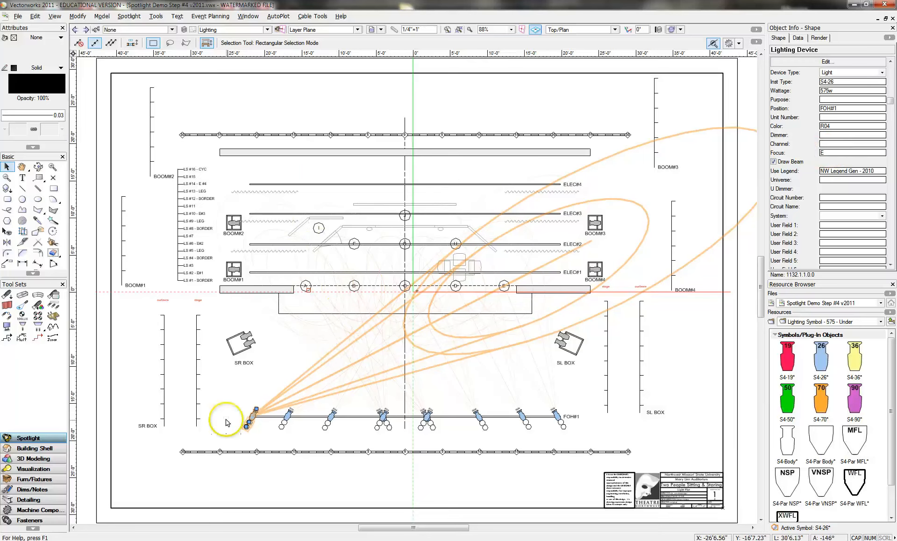
Step: Check the Focus values of the first three mirrored instruments from the left
click(794, 153)
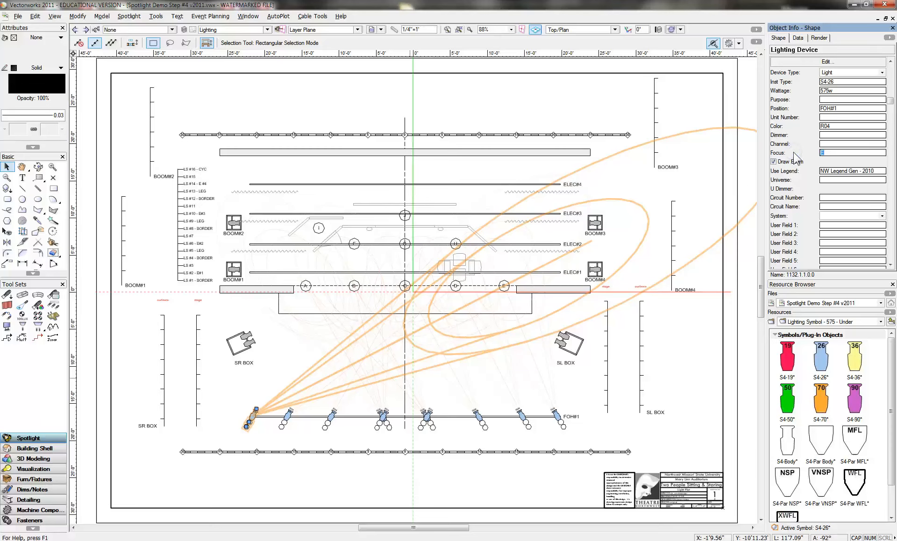
click(283, 423)
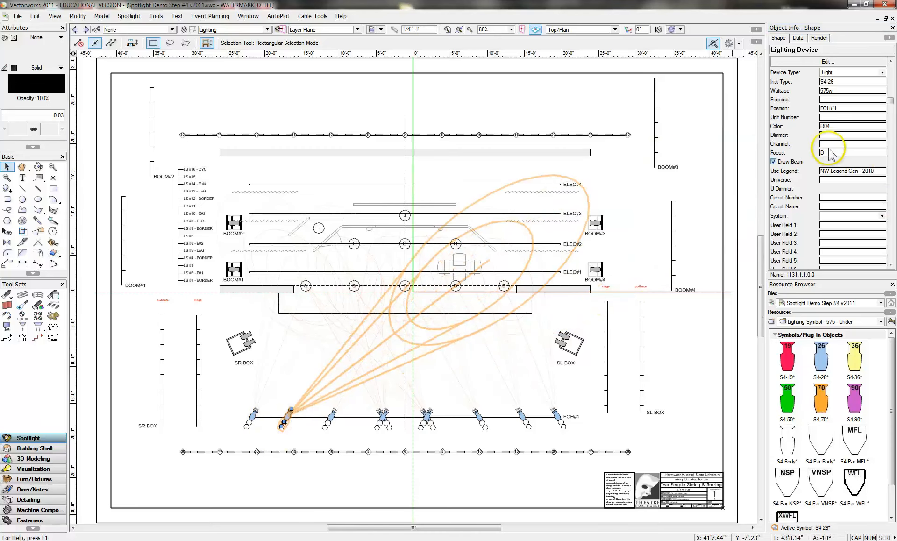
drag(827, 151, 787, 157)
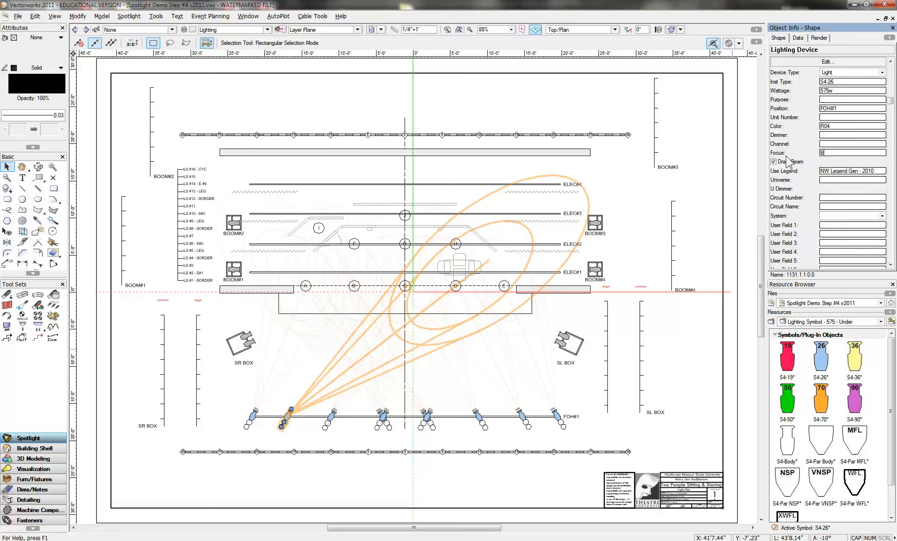
click(331, 418)
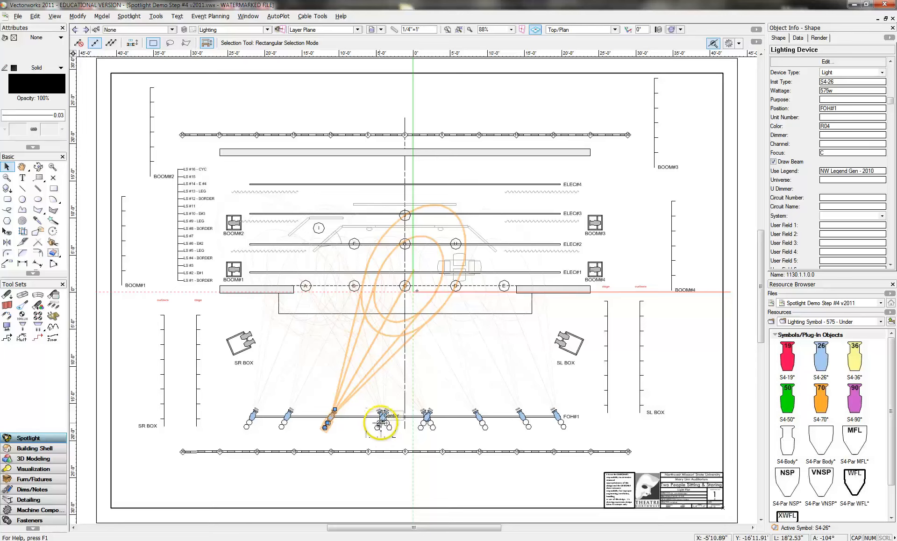
click(382, 415)
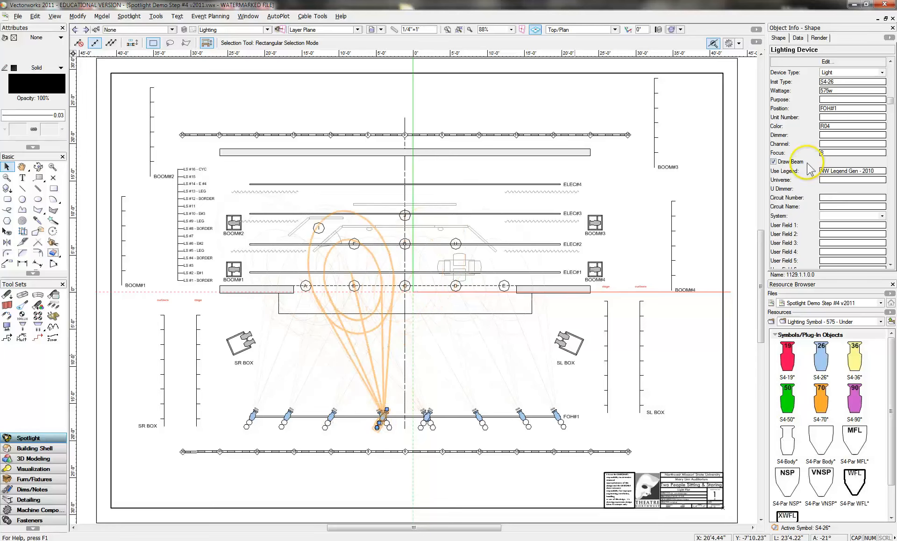
Step: Set the fourth instrument's focus to D, then select its neighbours to check beams
drag(829, 152, 800, 153)
text(D)
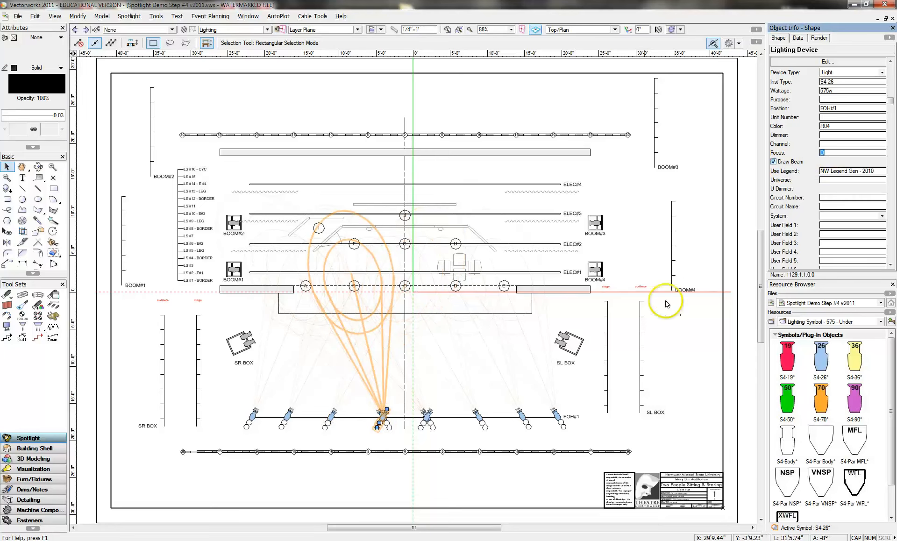
click(427, 416)
click(436, 418)
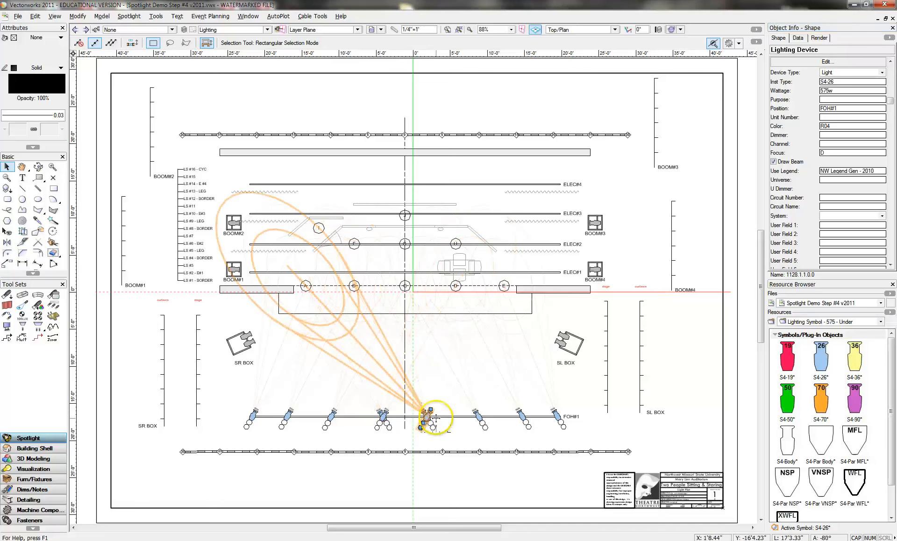
Step: Slide the overlapping centre instruments apart along FOH#1, left pair then right pair
drag(835, 153, 776, 149)
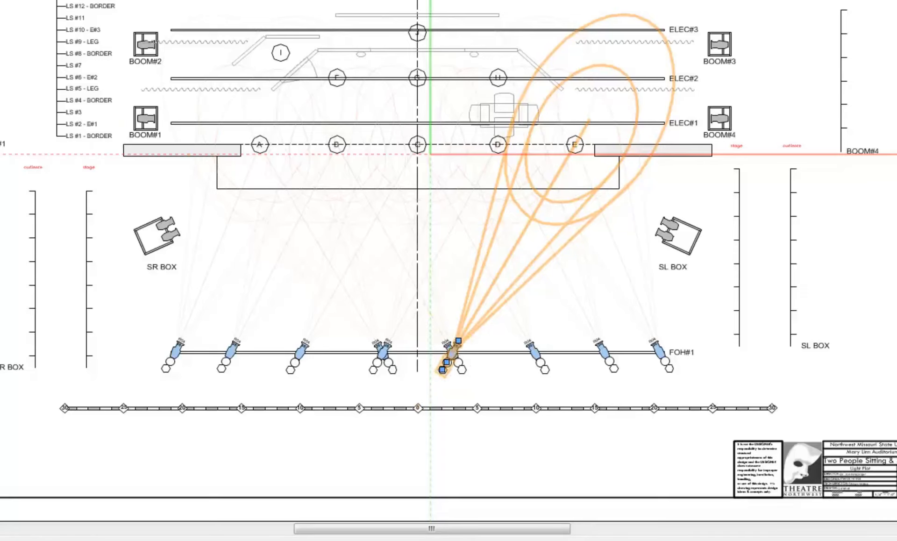
mouse_move(314, 267)
mouse_down()
mouse_move(465, 395)
mouse_move(507, 410)
mouse_up()
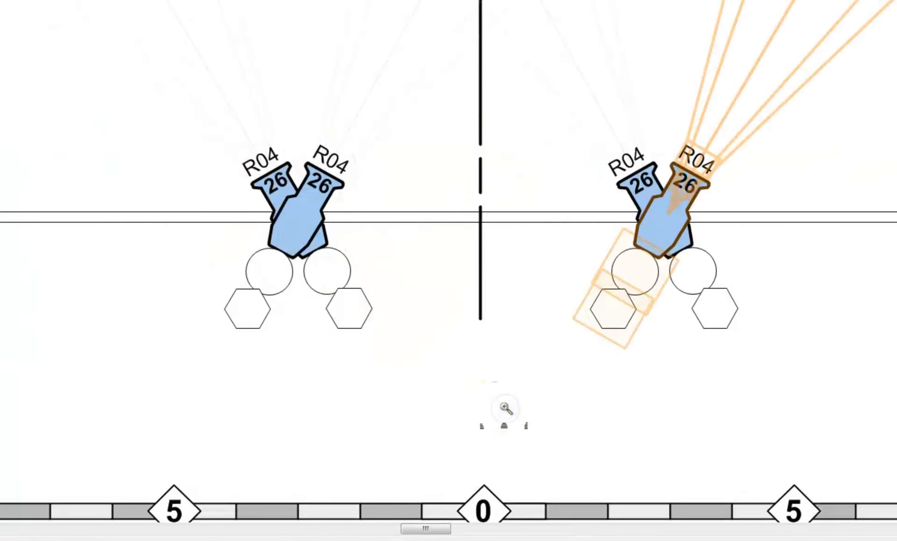
click(172, 349)
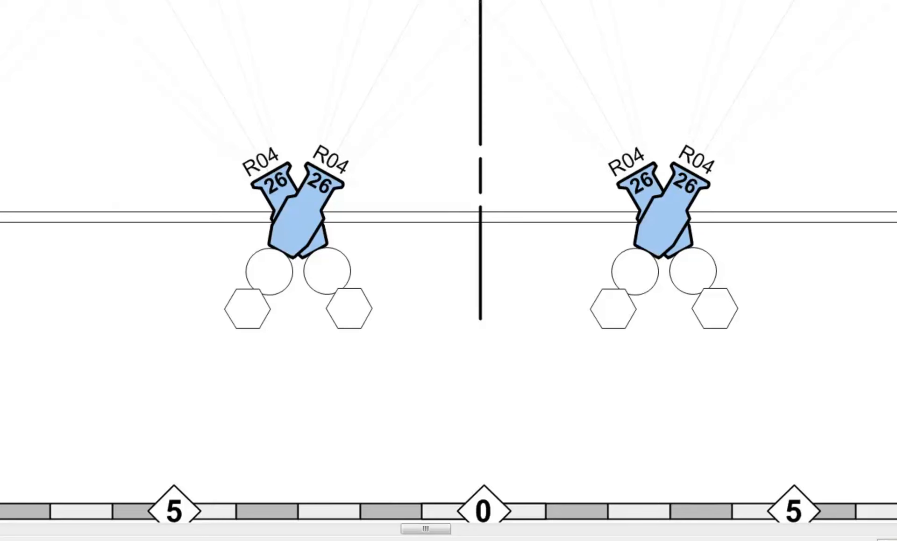
click(282, 251)
drag(282, 251, 159, 251)
click(290, 241)
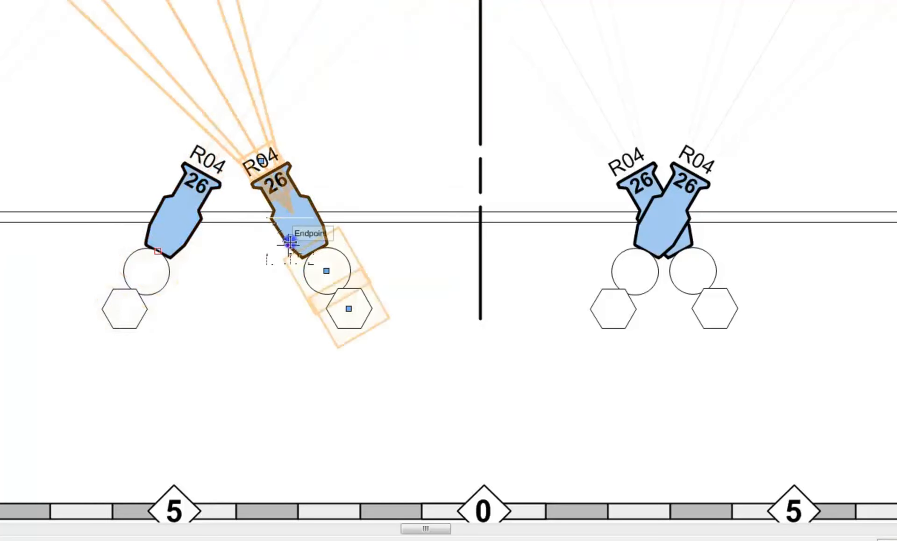
drag(299, 241, 354, 243)
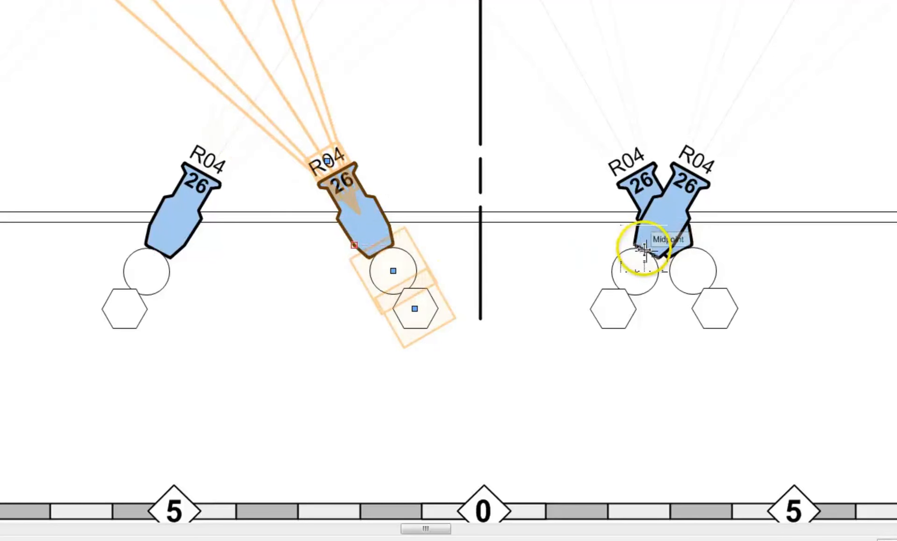
drag(645, 244, 734, 239)
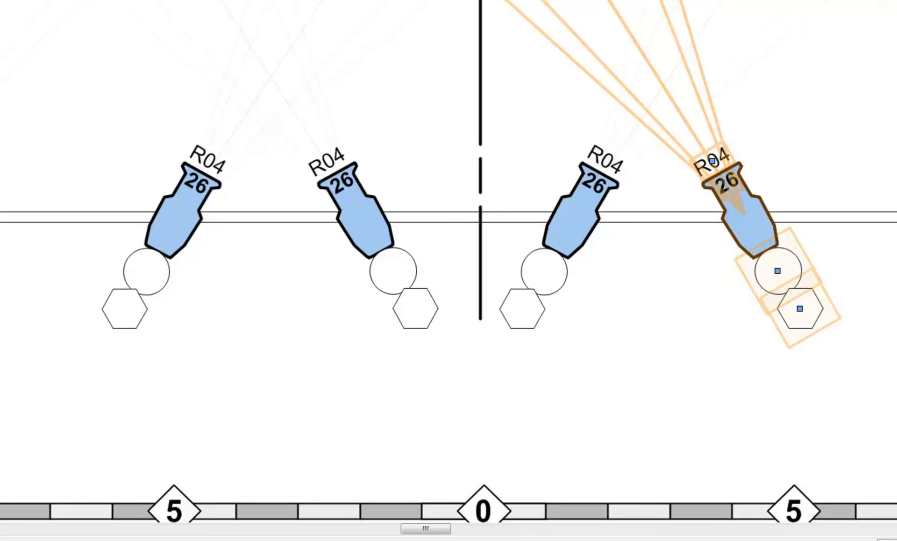
key(ctrl+4)
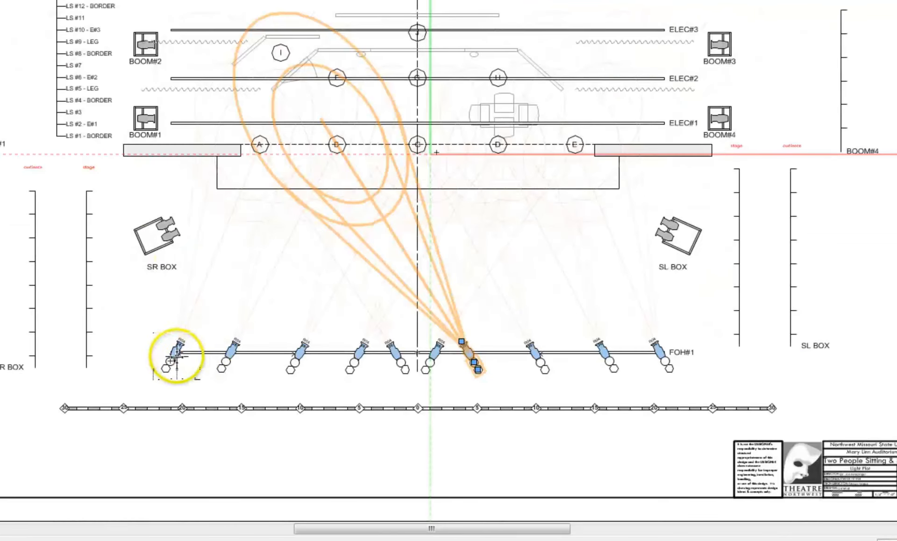
click(175, 356)
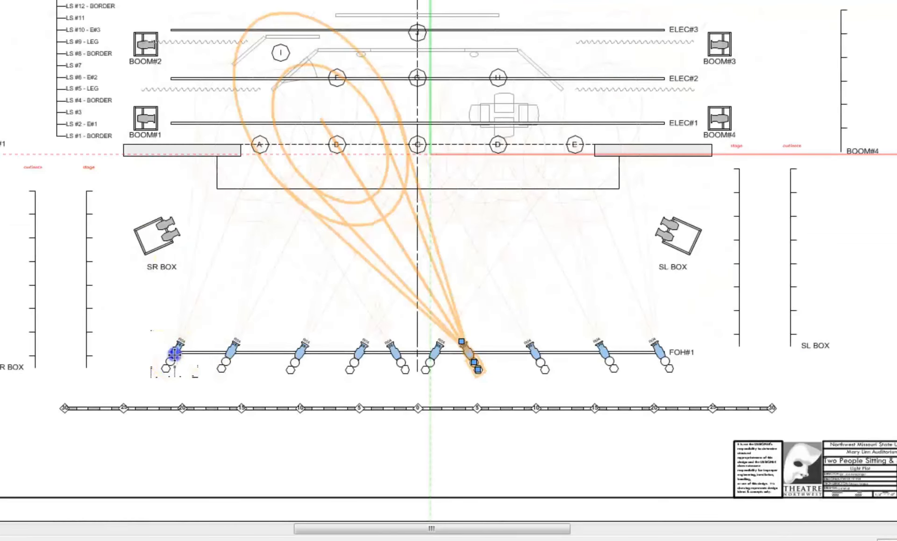
shift+click(231, 356)
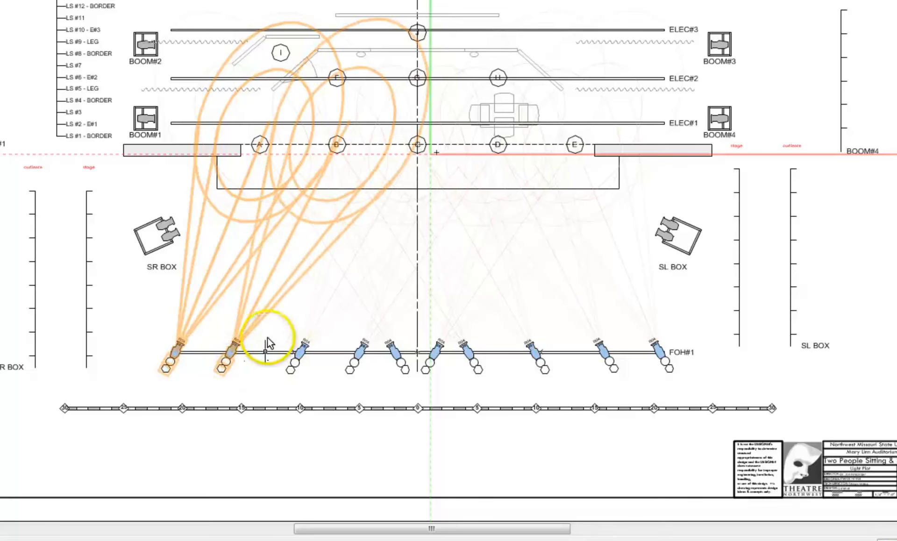
click(280, 331)
drag(181, 362, 175, 350)
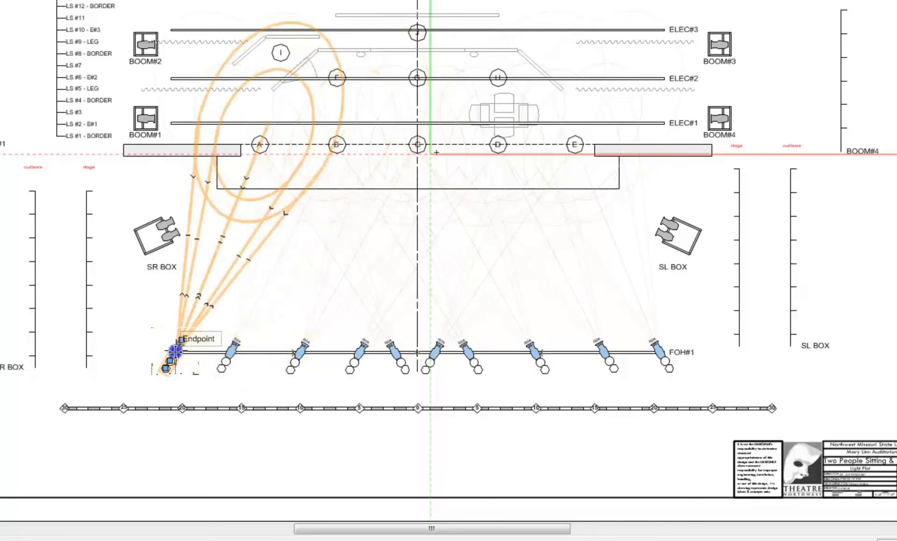
shift+click(233, 355)
shift+click(295, 355)
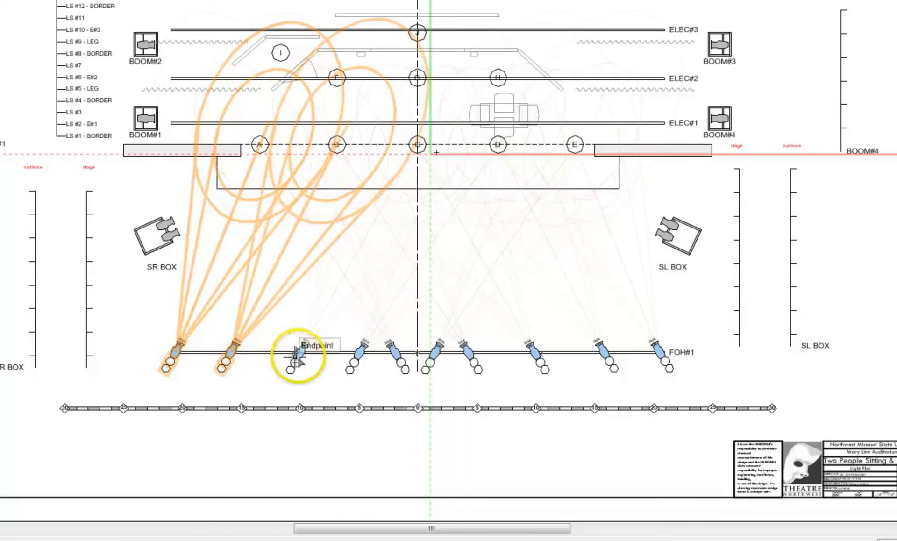
shift+click(350, 357)
shift+click(364, 357)
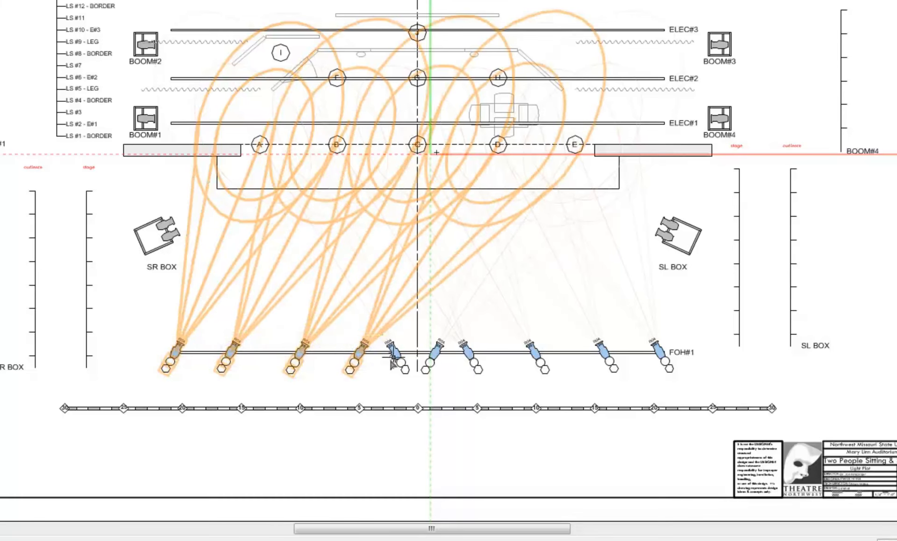
click(368, 384)
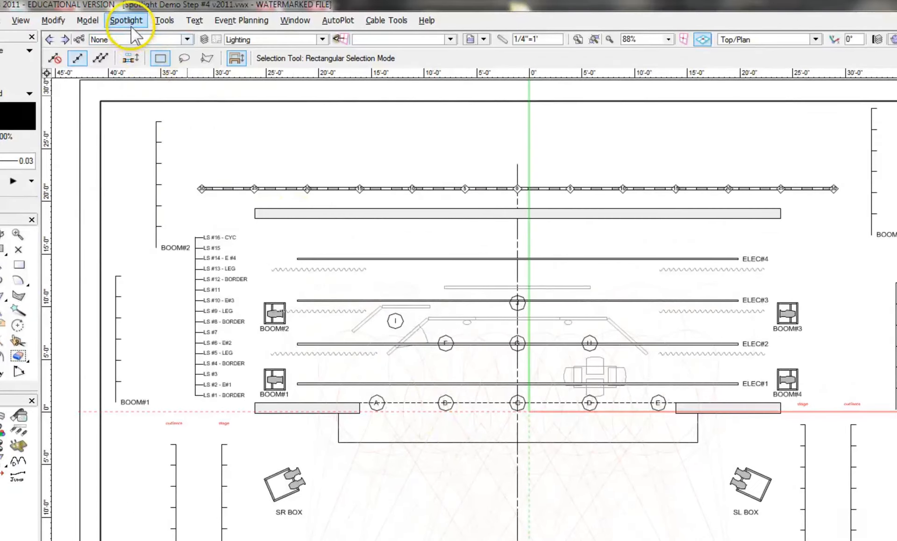
Step: Use Find and Modify to select all Lights whose Position is FOH#1 (10 objects)
click(127, 22)
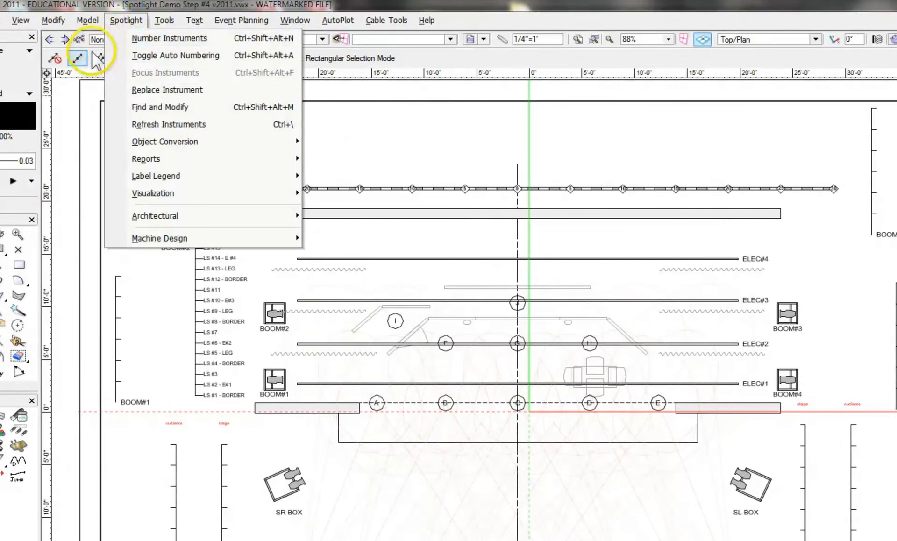
click(182, 111)
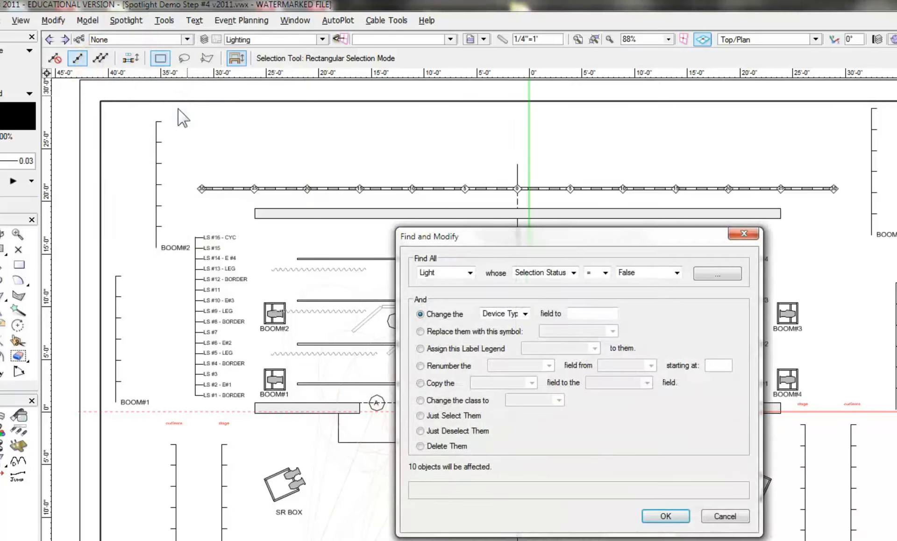
drag(483, 246, 430, 91)
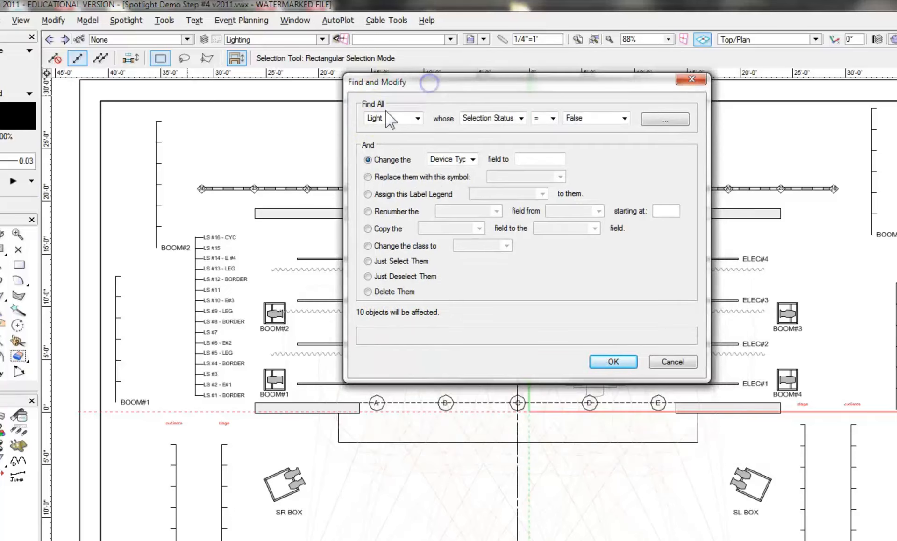
click(417, 119)
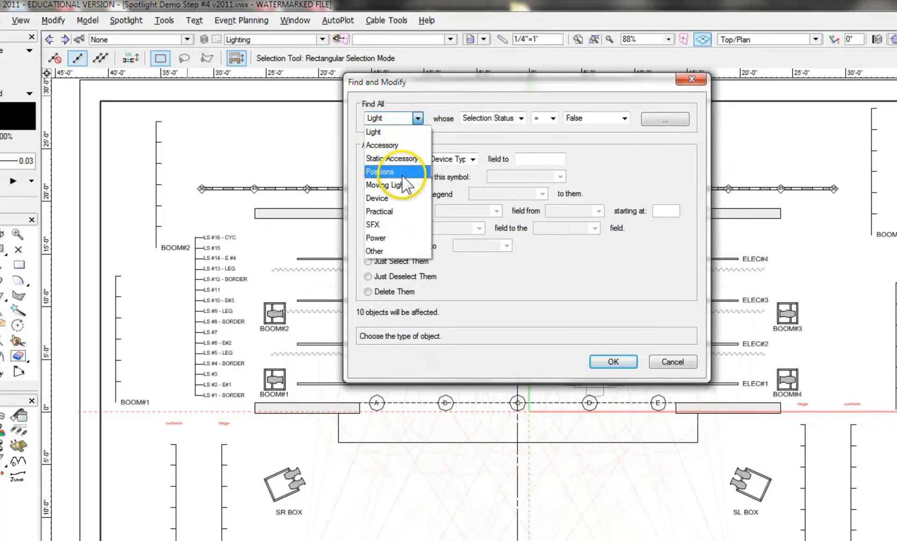
click(393, 133)
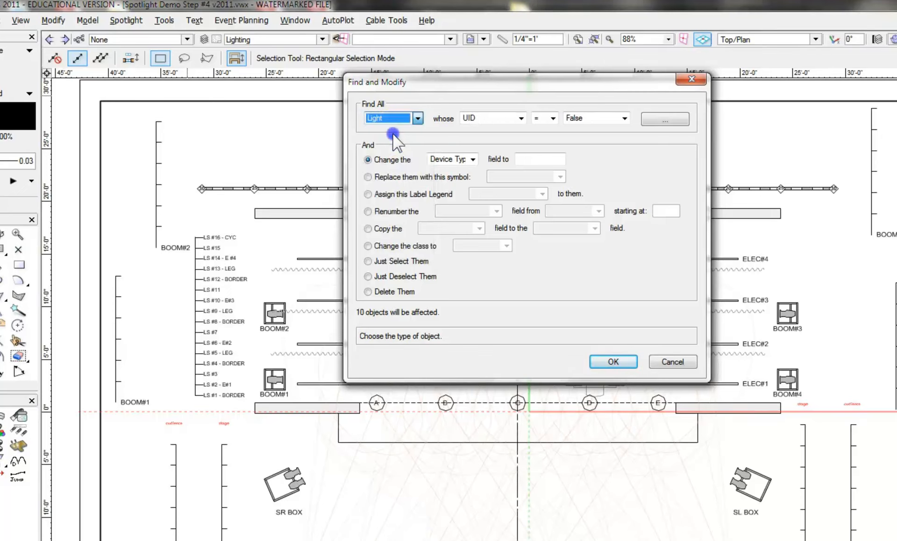
click(521, 118)
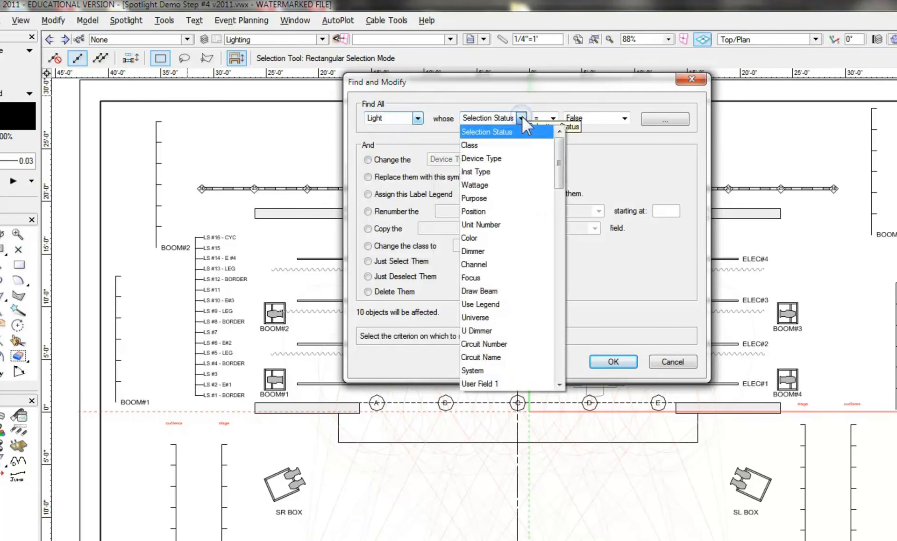
click(488, 212)
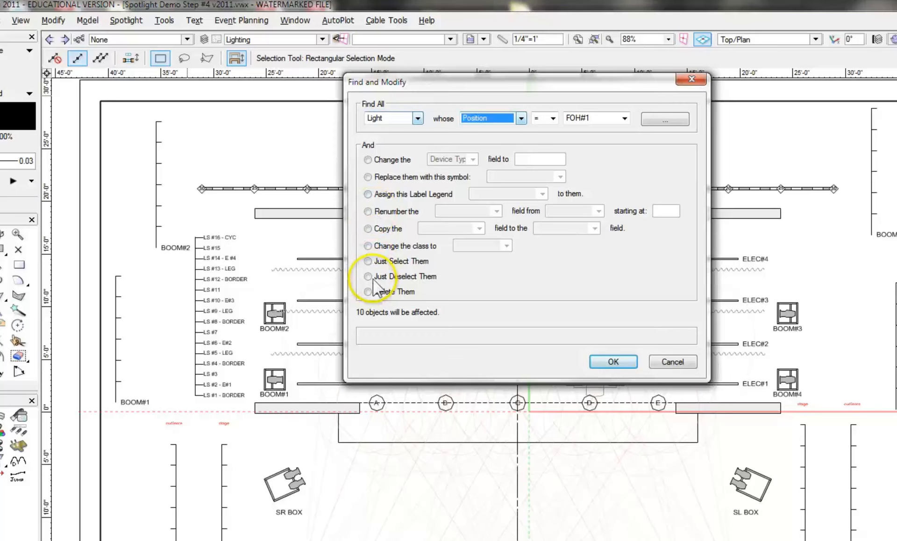
click(368, 261)
click(613, 362)
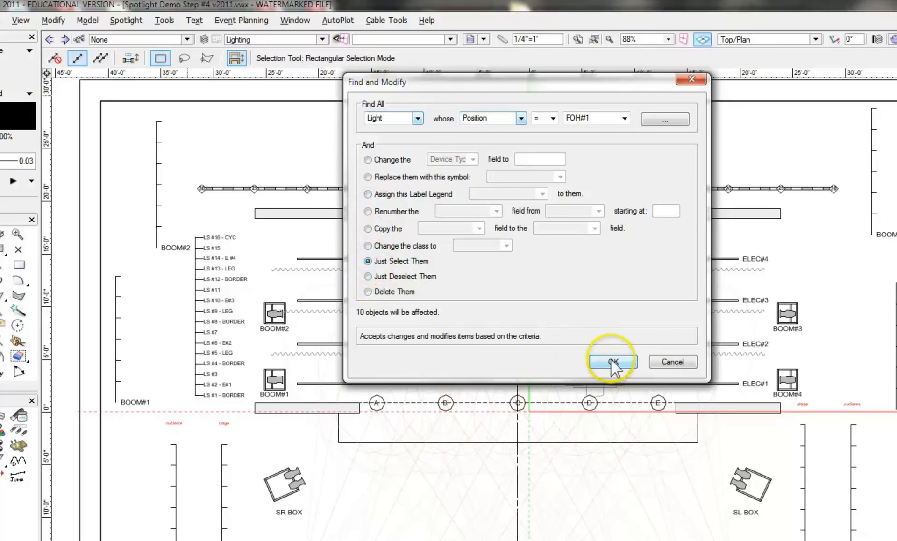